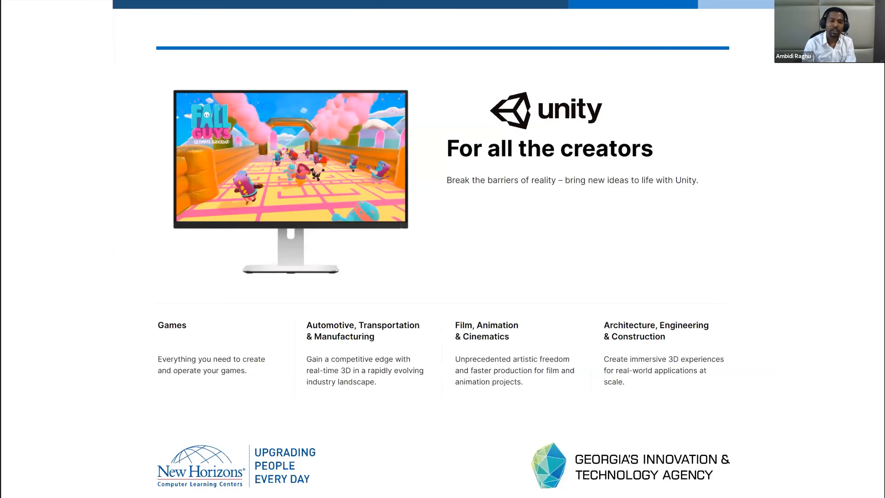
# Advance to the sample game slide, switch to the Unity editor and maximize its window.
pyautogui.press('Right')
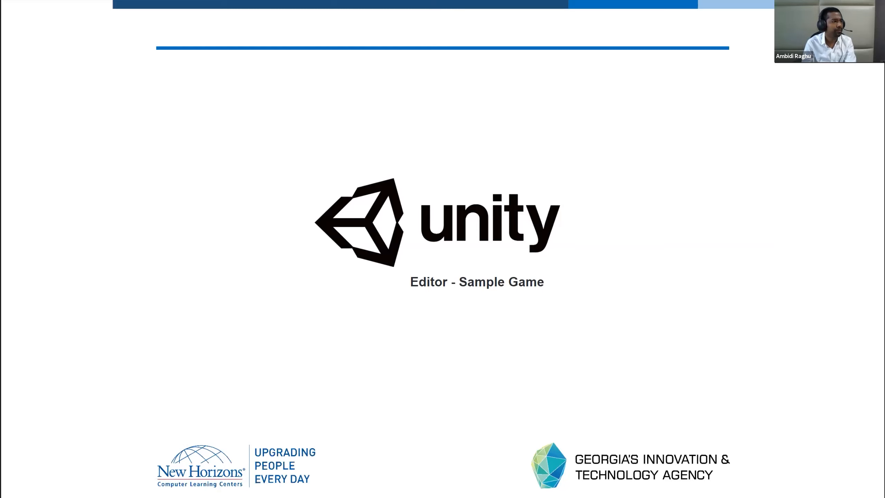
pyautogui.hotkey('alt', 'Tab')
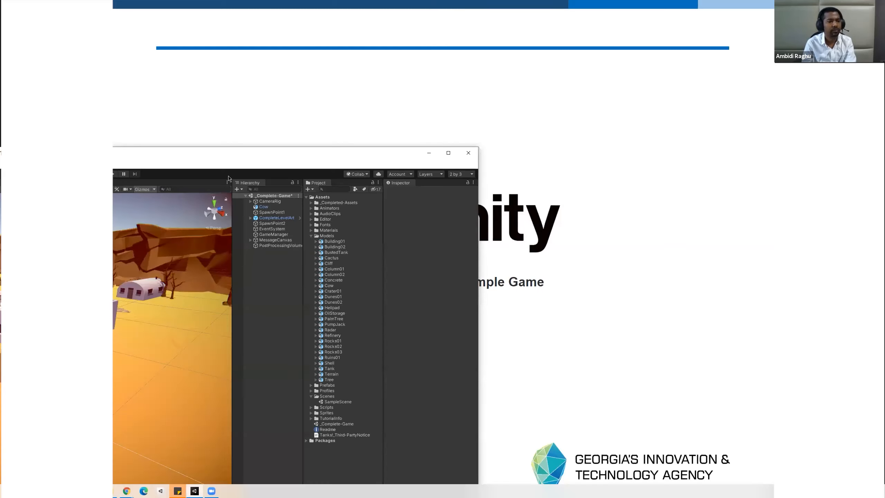
pyautogui.doubleClick(165, 153)
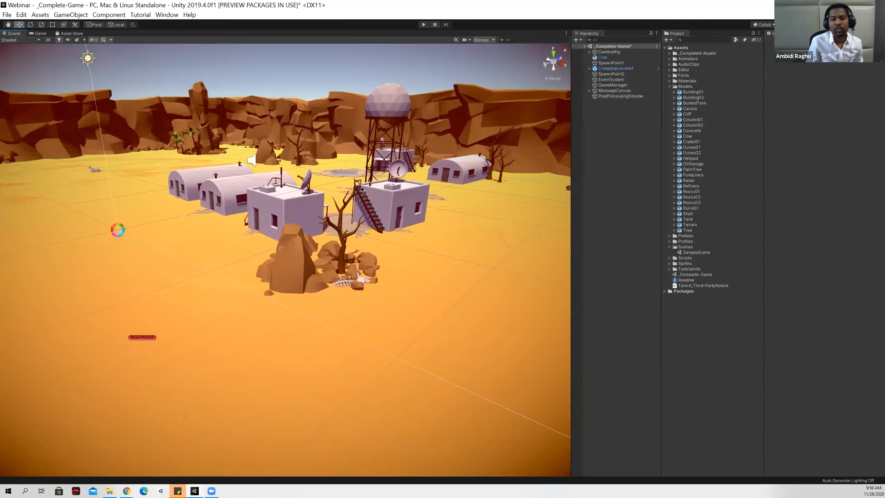
# Compare the desert level in the Scene and Game views and look around the rock with the dead trees.
pyautogui.moveTo(462, 220); pyautogui.dragTo(350, 250, button='right')
pyautogui.click(41, 34)
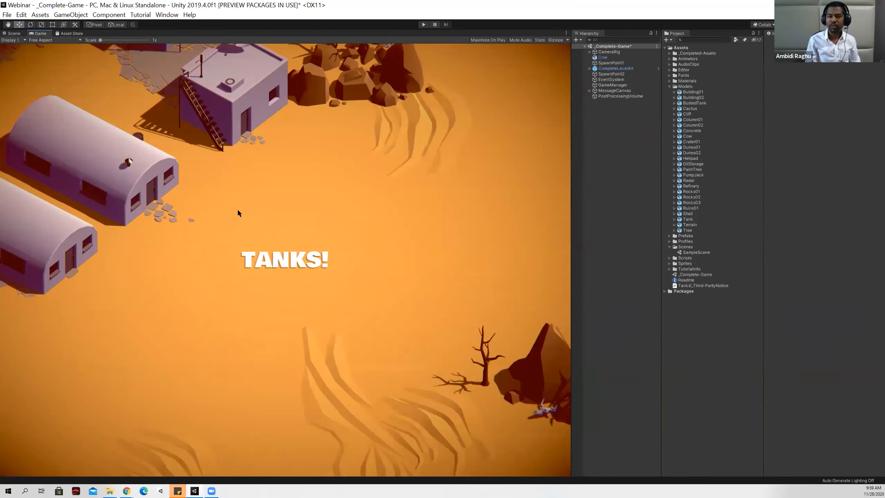
pyautogui.click(13, 34)
pyautogui.moveTo(226, 241); pyautogui.dragTo(307, 290, button='right')
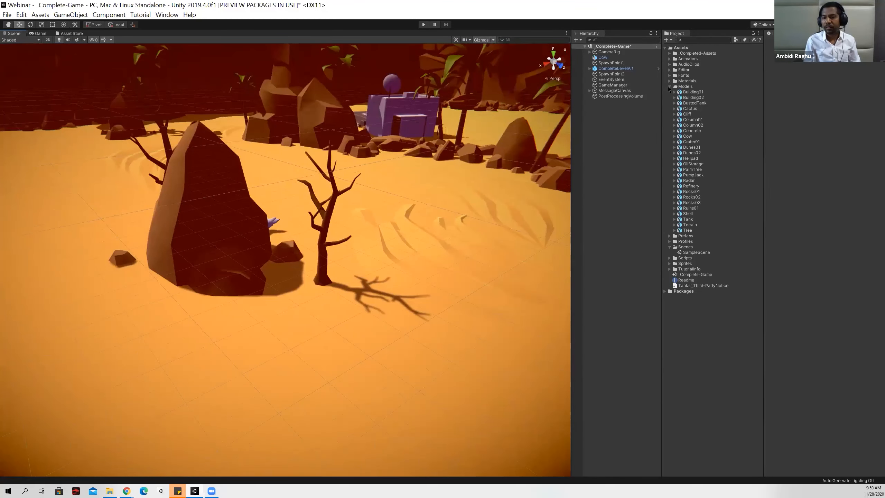
pyautogui.moveTo(286, 237); pyautogui.dragTo(411, 196, button='right')
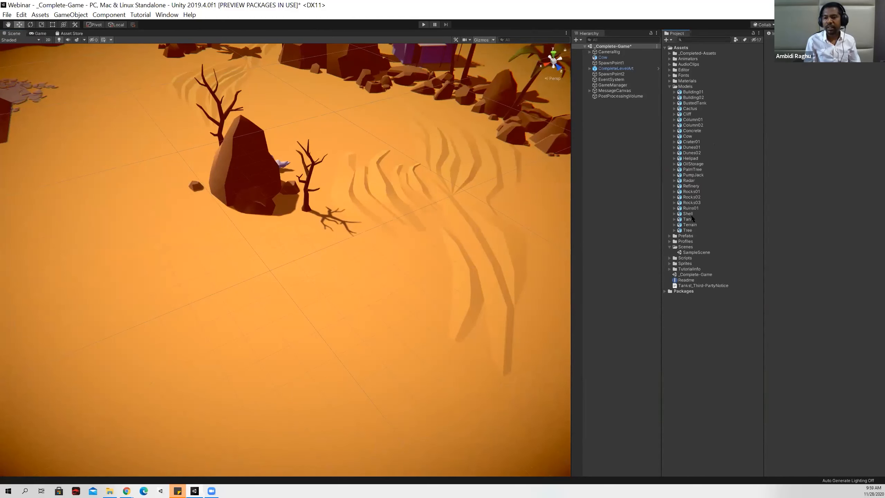
# Add the Shell model to the scene on the open sand near the rock and dead tree.
pyautogui.moveTo(689, 214); pyautogui.dragTo(327, 260)
pyautogui.press('f')
pyautogui.scroll(-5, 315, 257)
pyautogui.scroll(-4, 318, 262)
pyautogui.scroll(5, 223, 290)
pyautogui.moveTo(203, 287); pyautogui.dragTo(240, 285, button='right')
pyautogui.moveTo(176, 279); pyautogui.dragTo(157, 165)
pyautogui.moveTo(227, 240); pyautogui.dragTo(173, 231, button='right')
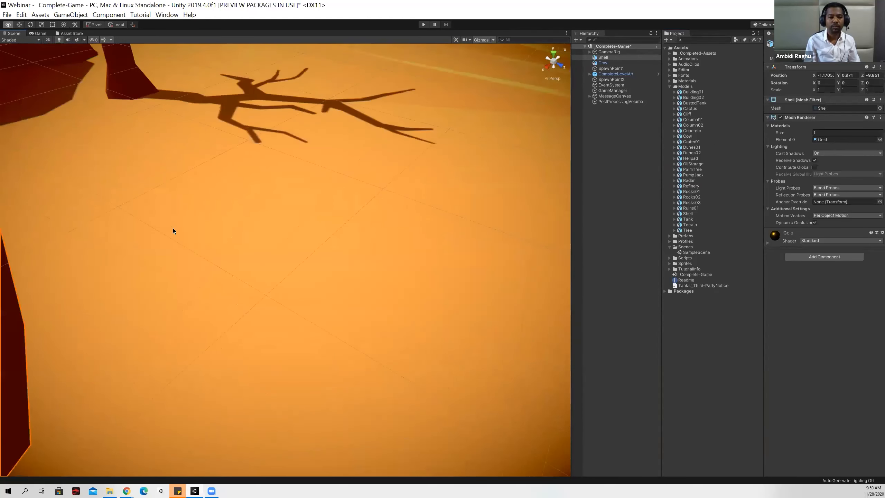
# Move the Shell to about X -4.59, Y 0.26, Z -9.85, on the sand beside the dead tree's shadow.
pyautogui.scroll(-8, 174, 229)
pyautogui.scroll(-4, 225, 277)
pyautogui.moveTo(226, 277); pyautogui.dragTo(240, 287, button='right')
pyautogui.moveTo(219, 242); pyautogui.dragTo(350, 176)
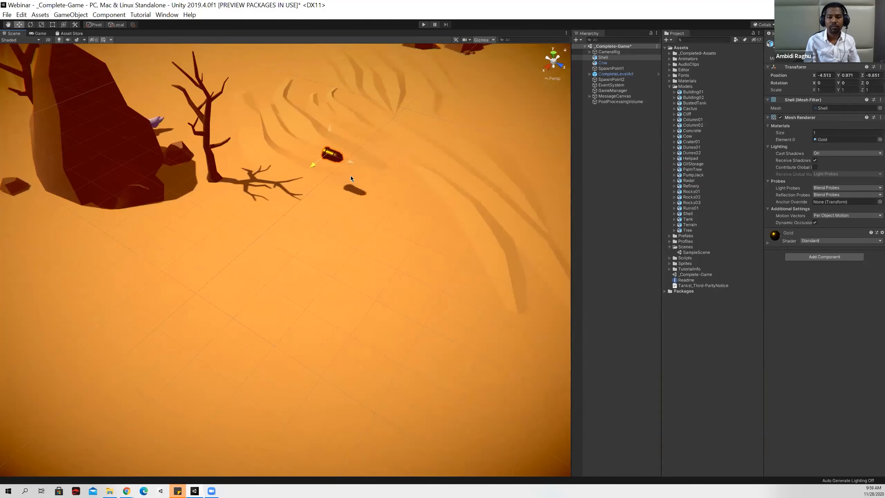
pyautogui.moveTo(329, 129); pyautogui.dragTo(328, 153)
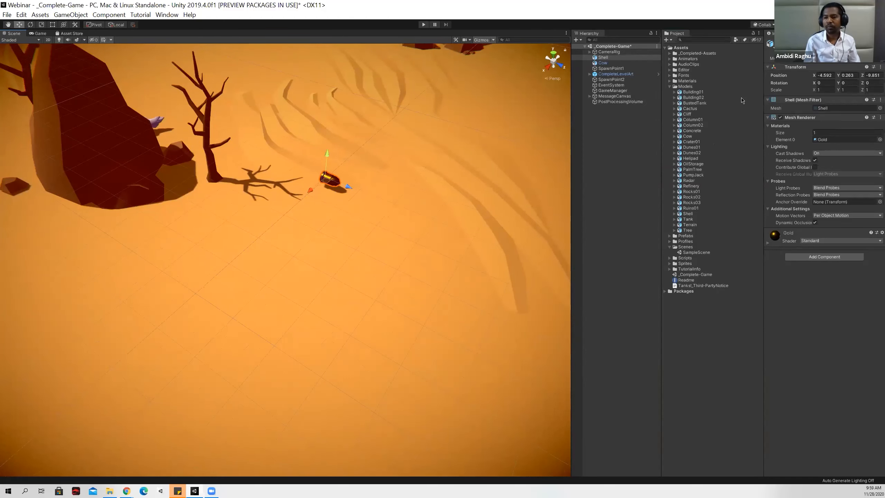
# Add a Cow model beside the rock at about X -1.28, Y 0, Z -12.66, rotated about -65.5 degrees around Y.
pyautogui.moveTo(690, 137); pyautogui.dragTo(326, 240)
pyautogui.moveTo(379, 244); pyautogui.dragTo(275, 231, button='right')
pyautogui.moveTo(274, 230); pyautogui.dragTo(290, 184)
pyautogui.press('e')
pyautogui.press('w')
pyautogui.moveTo(290, 183); pyautogui.dragTo(303, 258, button='right')
pyautogui.scroll(4, 303, 259)
pyautogui.moveTo(303, 259); pyautogui.dragTo(317, 257, button='middle')
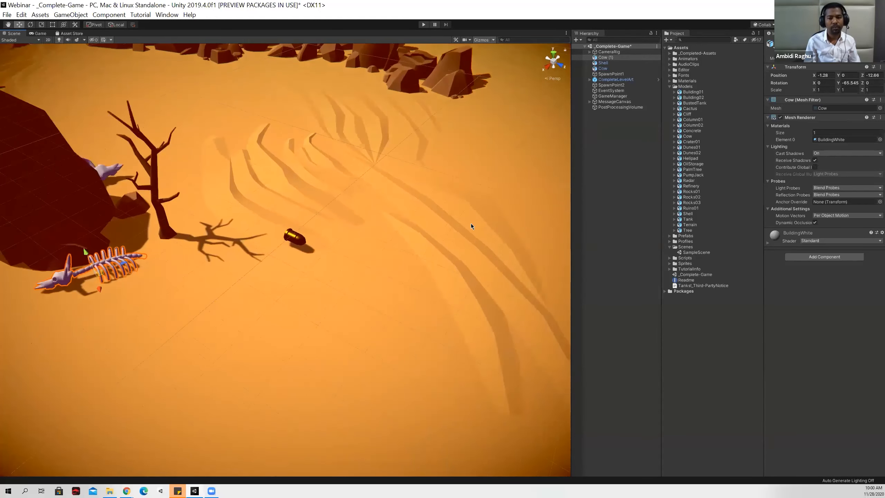
# Delete the Shell object from the scene.
pyautogui.click(457, 230)
pyautogui.press('Delete')
pyautogui.moveTo(306, 301); pyautogui.dragTo(258, 305, button='right')
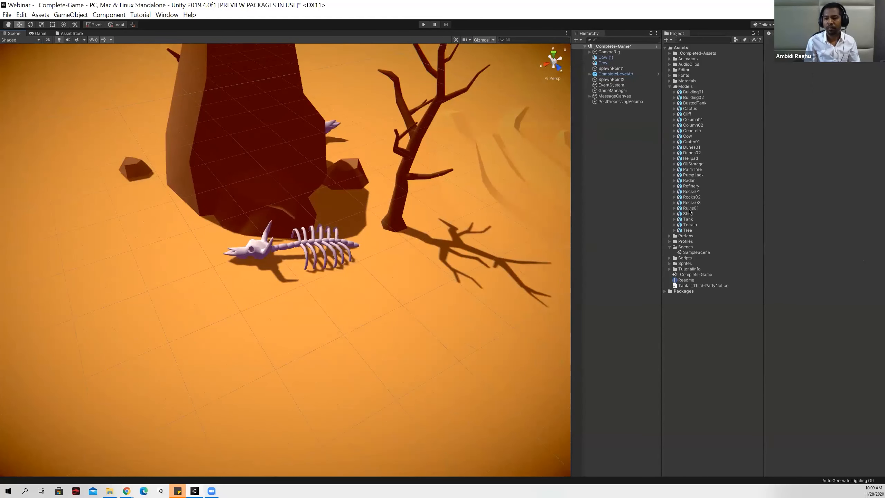
# Add the PumpJack model to the scene and position it at about X 4.55, Y -0.02, Z -18.29.
pyautogui.moveTo(693, 175); pyautogui.dragTo(223, 316)
pyautogui.moveTo(223, 317); pyautogui.dragTo(352, 287, button='right')
pyautogui.moveTo(377, 301); pyautogui.dragTo(328, 230)
pyautogui.moveTo(298, 294); pyautogui.dragTo(213, 313, button='right')
pyautogui.moveTo(227, 314); pyautogui.dragTo(177, 253)
pyautogui.moveTo(299, 296); pyautogui.dragTo(212, 291, button='right')
pyautogui.moveTo(323, 255); pyautogui.dragTo(310, 248, button='right')
pyautogui.moveTo(341, 257); pyautogui.dragTo(311, 256)
pyautogui.moveTo(341, 231)
pyautogui.mouseDown()
pyautogui.moveTo(341, 249)
pyautogui.moveTo(340, 231)
pyautogui.mouseUp()
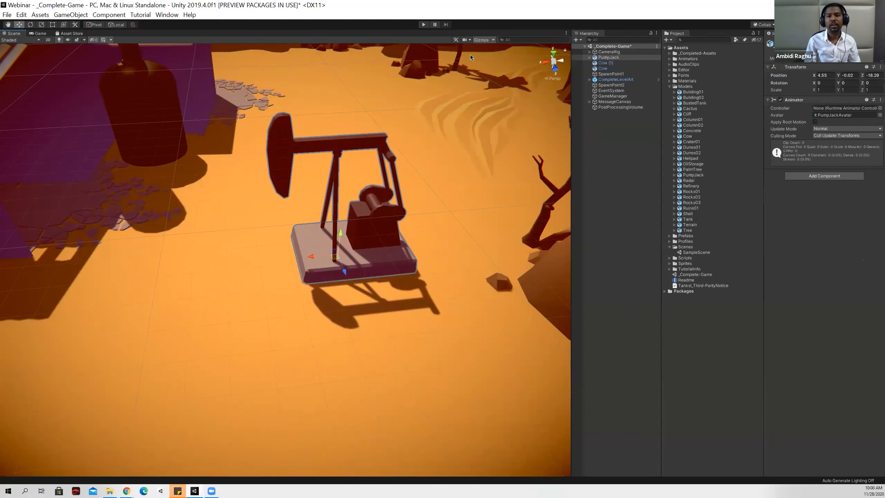
# Run the game and drive the blue tank across the level until it is near the red tank.
pyautogui.click(422, 26)
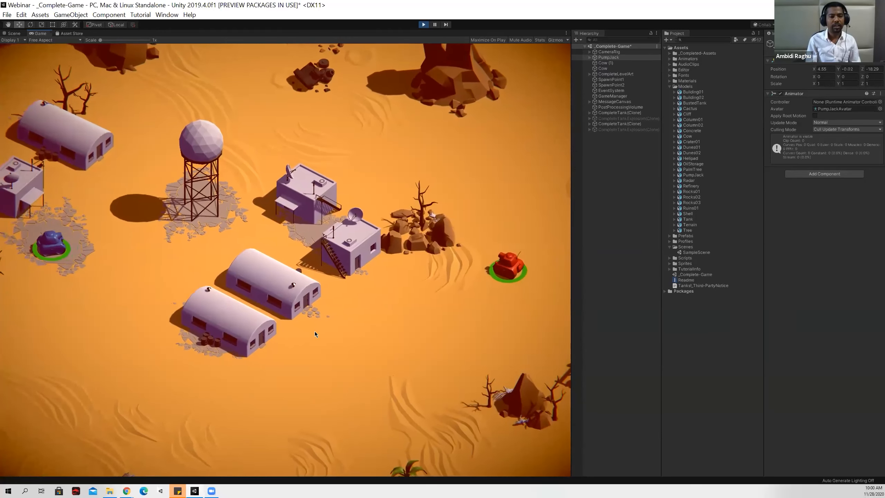
pyautogui.press('w')
pyautogui.press('a')
pyautogui.press('w')
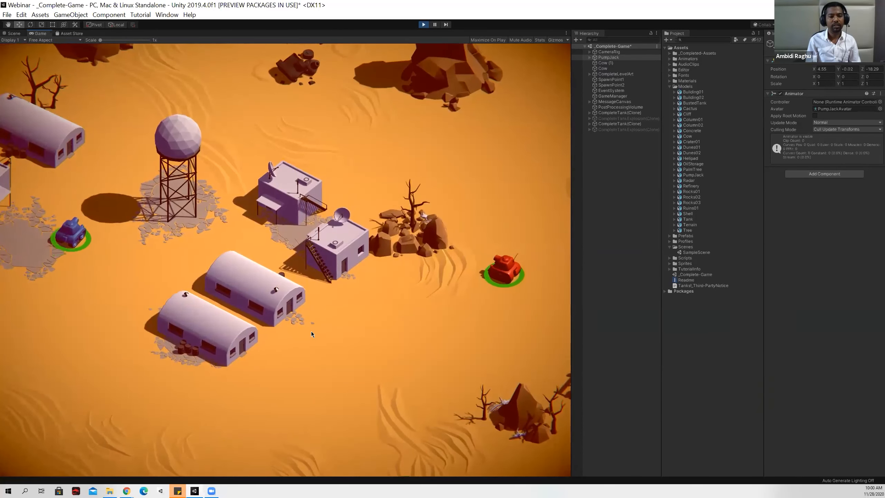
pyautogui.press('w')
pyautogui.press('d')
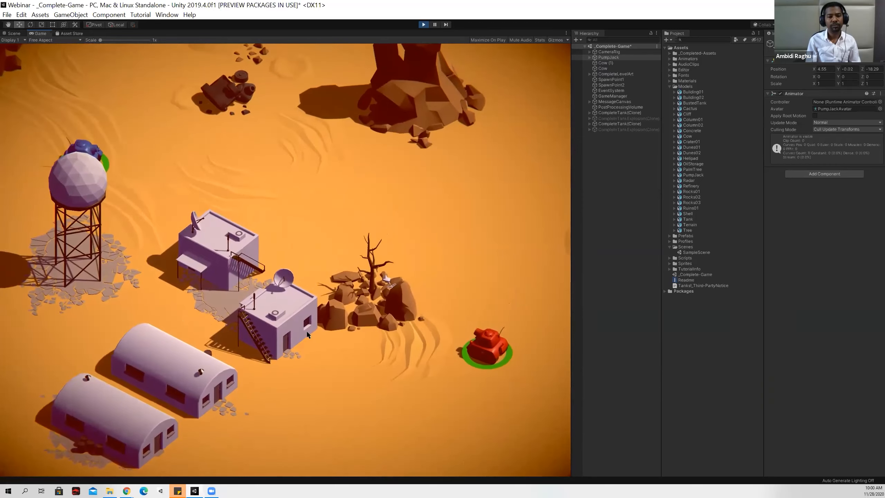
pyautogui.press('w')
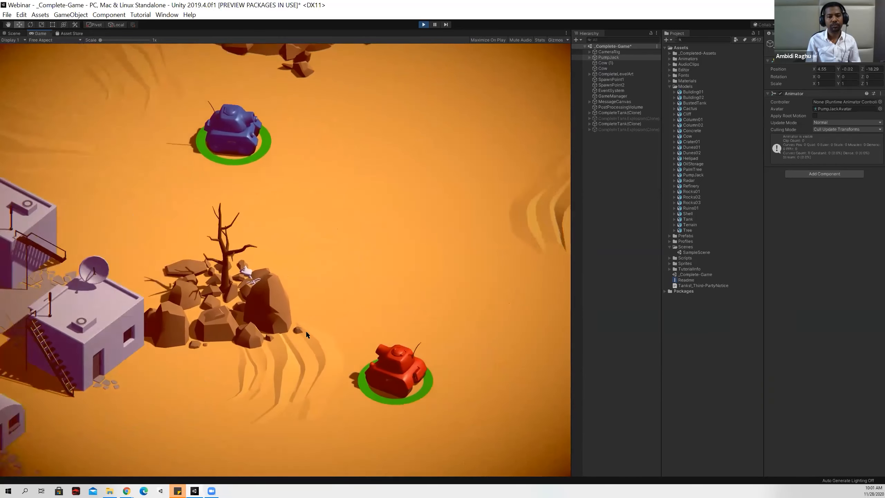
pyautogui.press('s')
pyautogui.press('d')
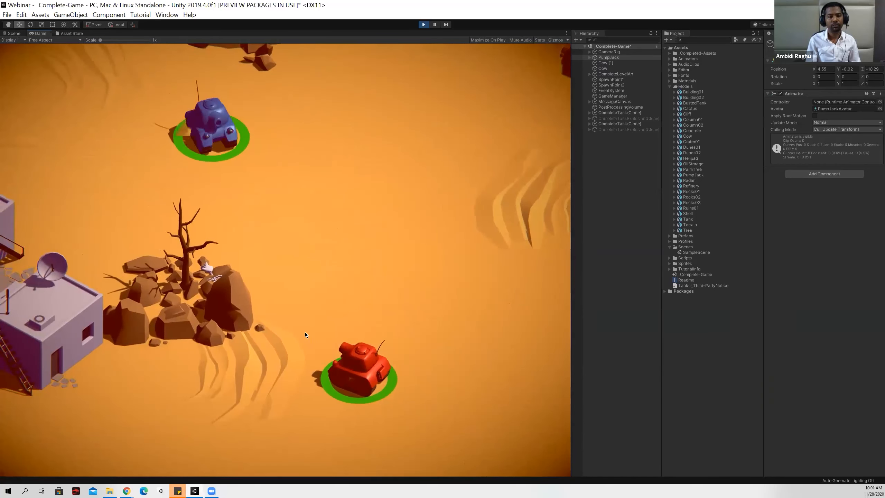
pyautogui.press('w')
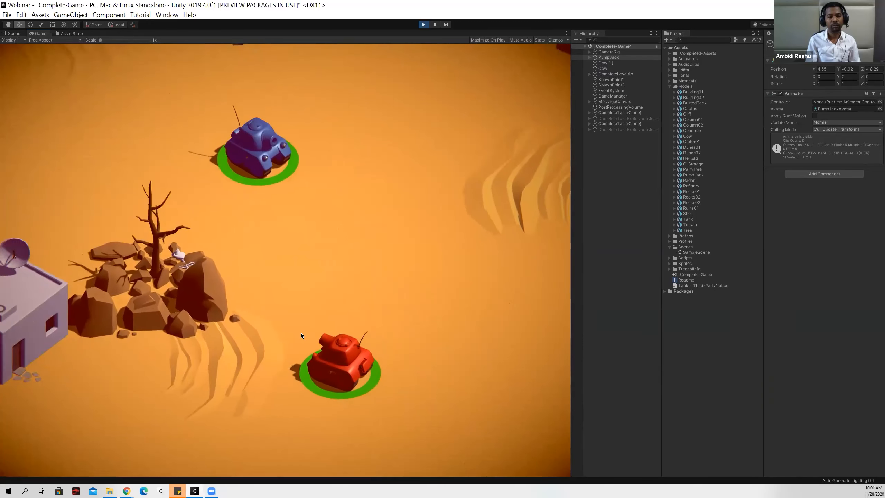
# Turn the blue tank and fire repeated shells towards the red tank, then stop the game.
pyautogui.press('d')
pyautogui.press('space')
pyautogui.press('space')
pyautogui.press('space')
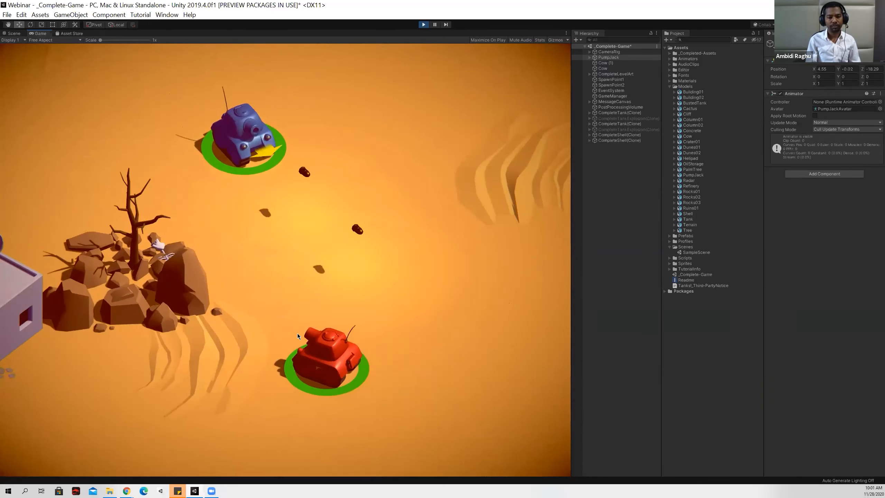
pyautogui.press('d')
pyautogui.press('space')
pyautogui.press('a')
pyautogui.press('space')
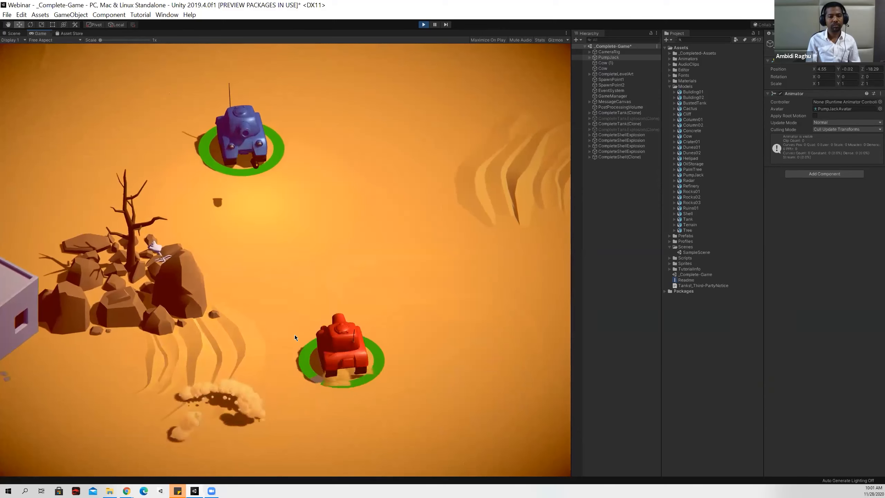
pyautogui.press('space')
pyautogui.press('space')
pyautogui.press('a')
pyautogui.press('a')
pyautogui.press('space')
pyautogui.press('space')
pyautogui.press('d')
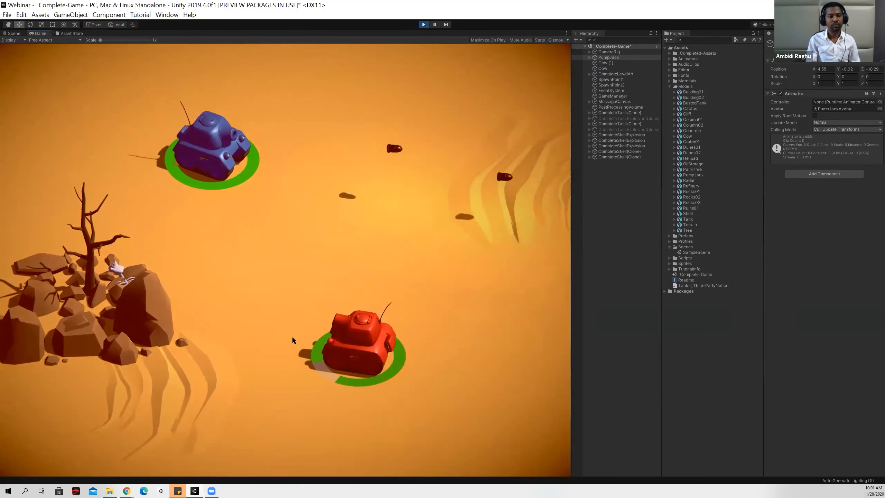
pyautogui.press('space')
pyautogui.press('space')
pyautogui.press('space')
pyautogui.press('d')
pyautogui.press('space')
pyautogui.press('space')
pyautogui.press('space')
pyautogui.press('space')
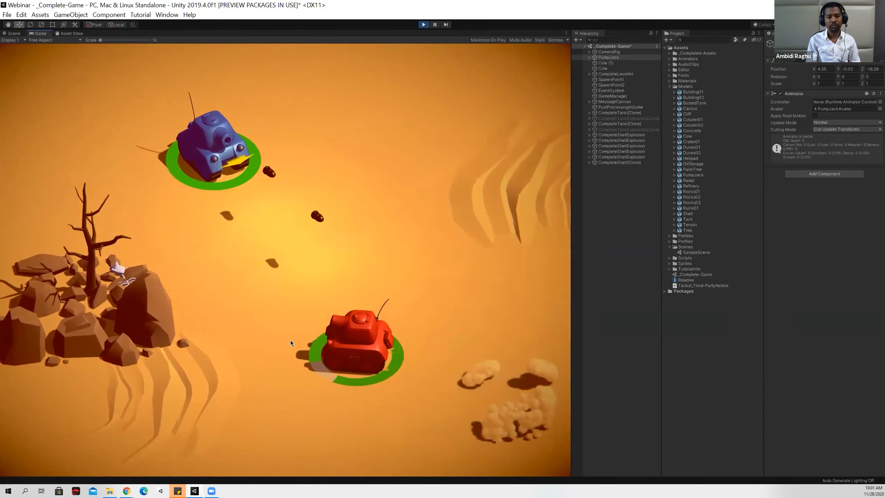
pyautogui.press('a')
pyautogui.press('space')
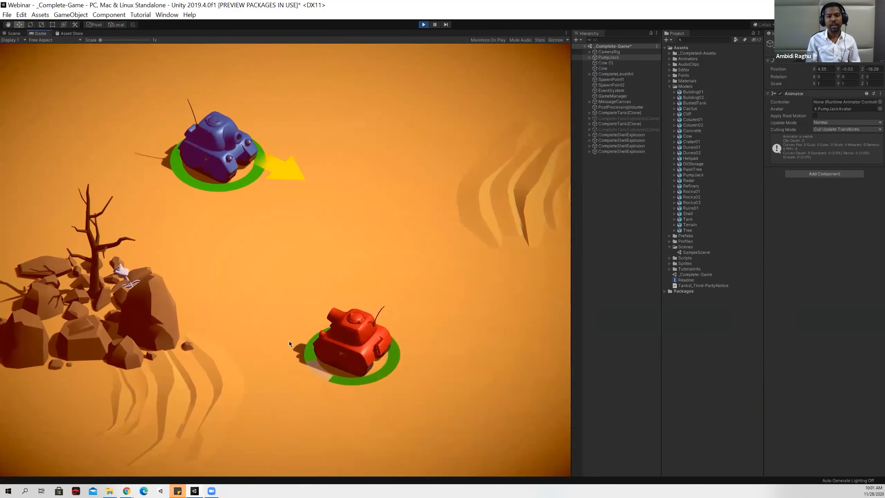
pyautogui.press('w')
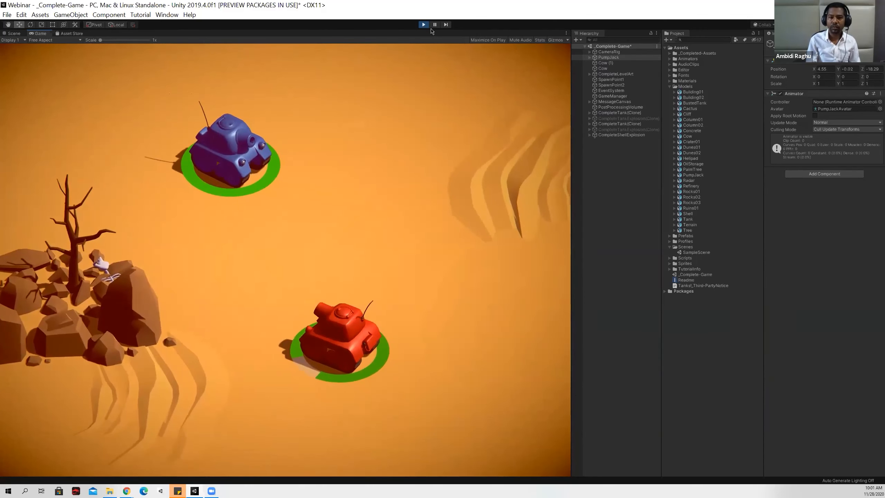
pyautogui.click(424, 24)
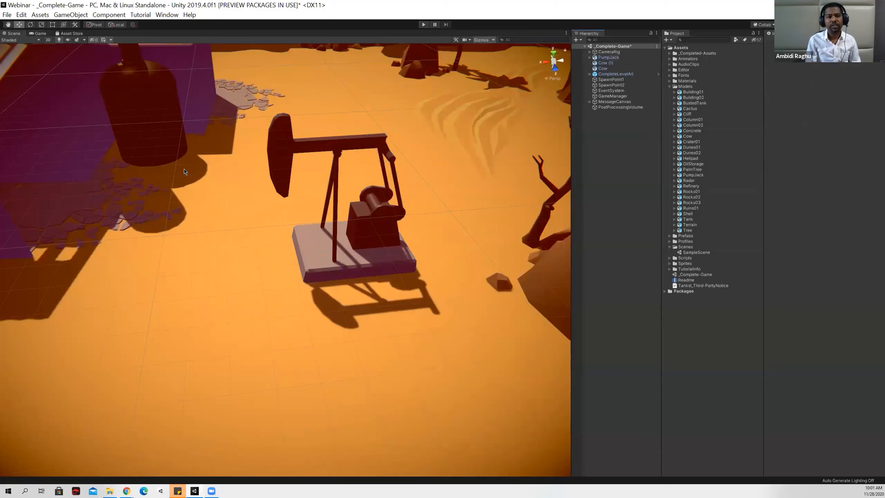
# Open the Asset Store window and view the Tanks! Tutorial page.
pyautogui.click(188, 14)
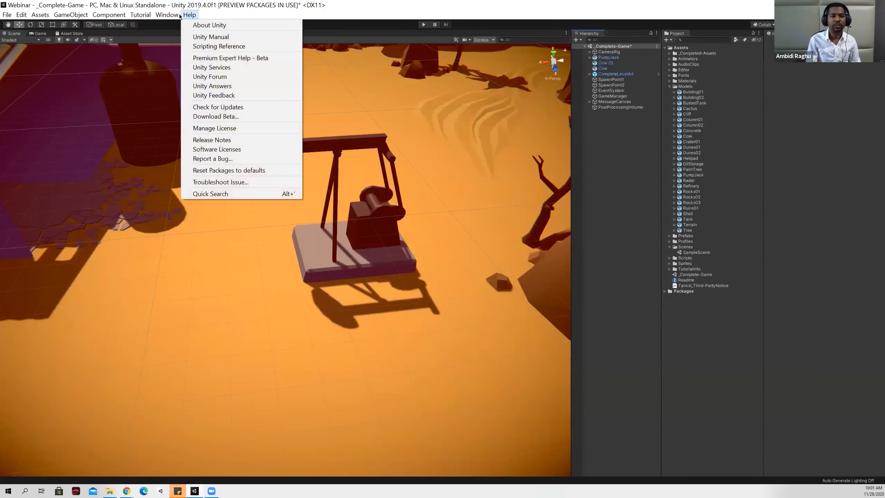
pyautogui.moveTo(171, 16)
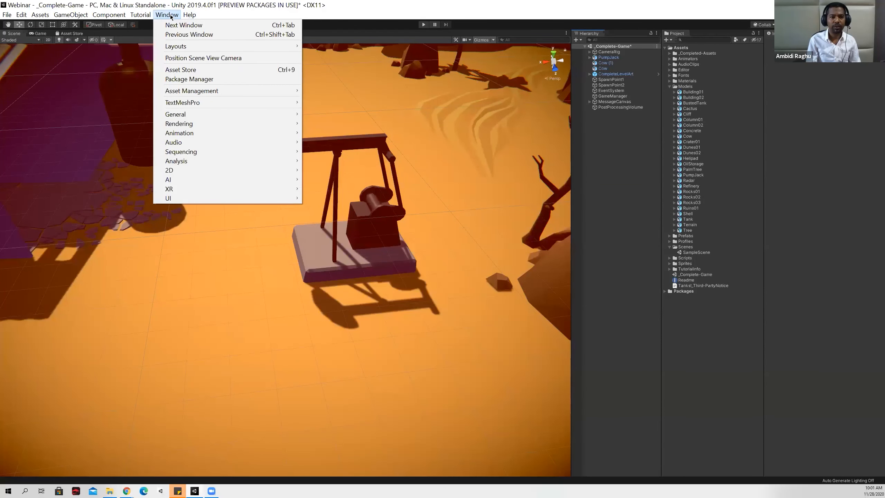
pyautogui.click(181, 70)
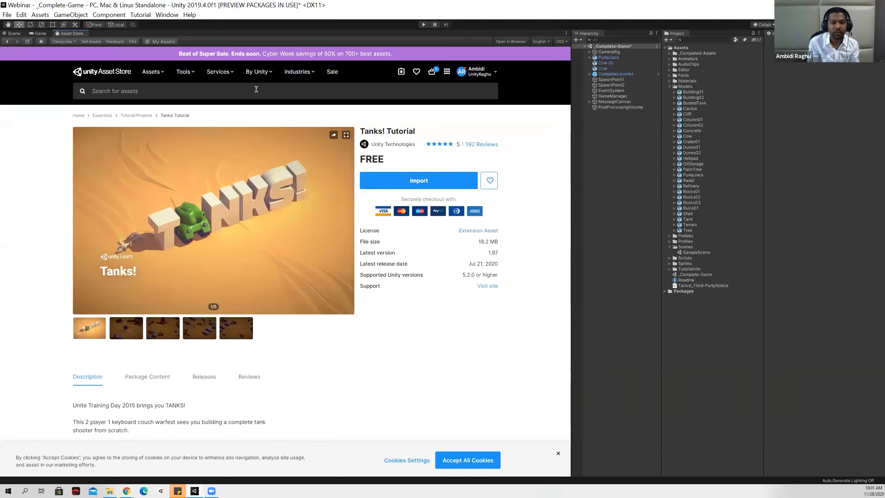
pyautogui.click(256, 89)
pyautogui.click(417, 351)
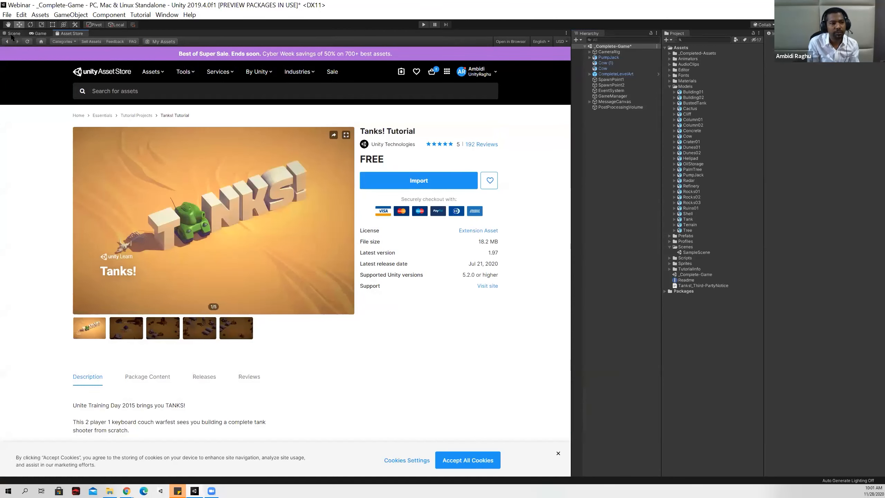
# Return to the Scene view and inspect the PostProcessingVolume settings and the CompleteLevelArt children.
pyautogui.click(12, 33)
pyautogui.click(40, 33)
pyautogui.click(13, 33)
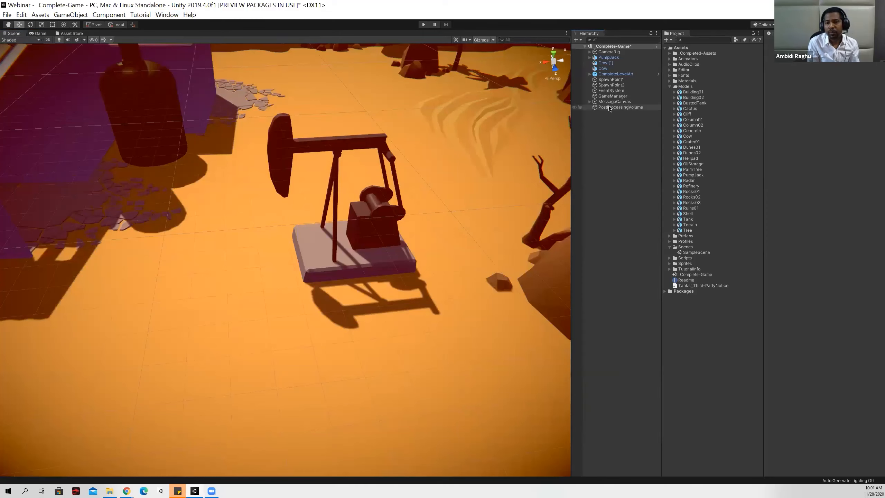
pyautogui.click(621, 108)
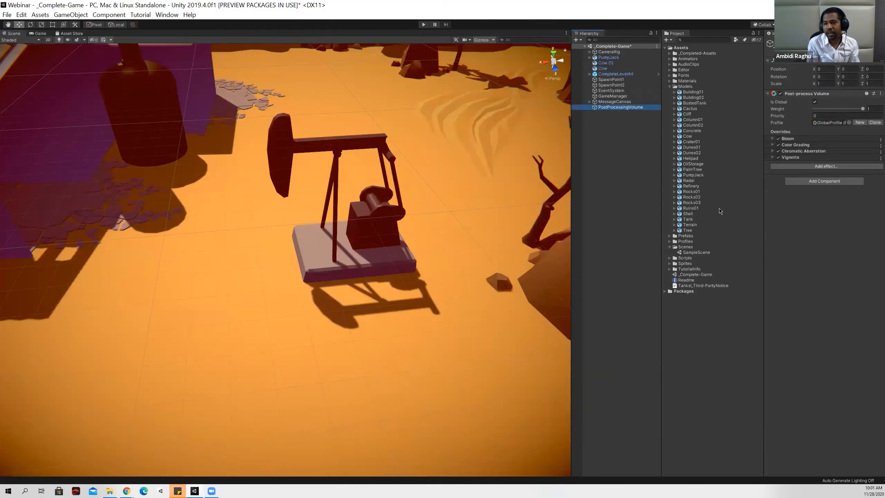
pyautogui.click(590, 74)
pyautogui.click(590, 74)
# Filter the project assets by Script and read the CameraControl code in a widened Inspector, then restore the Scene view's width.
pyautogui.click(736, 41)
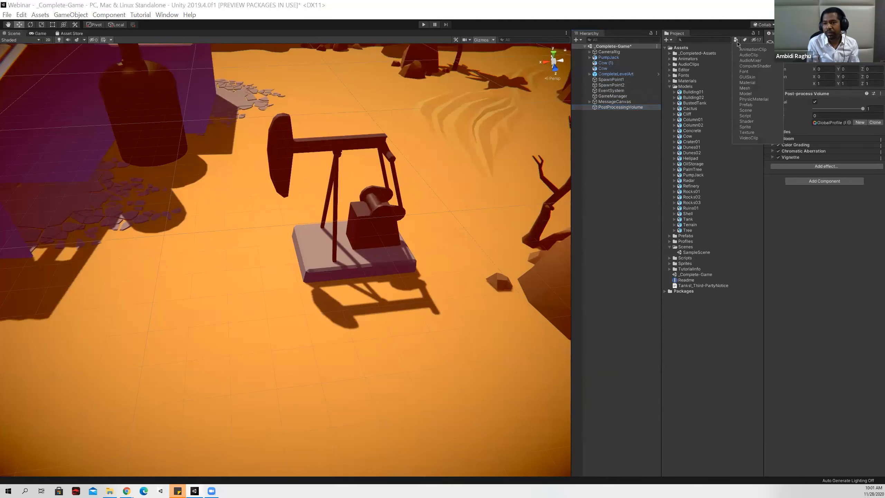
pyautogui.click(745, 116)
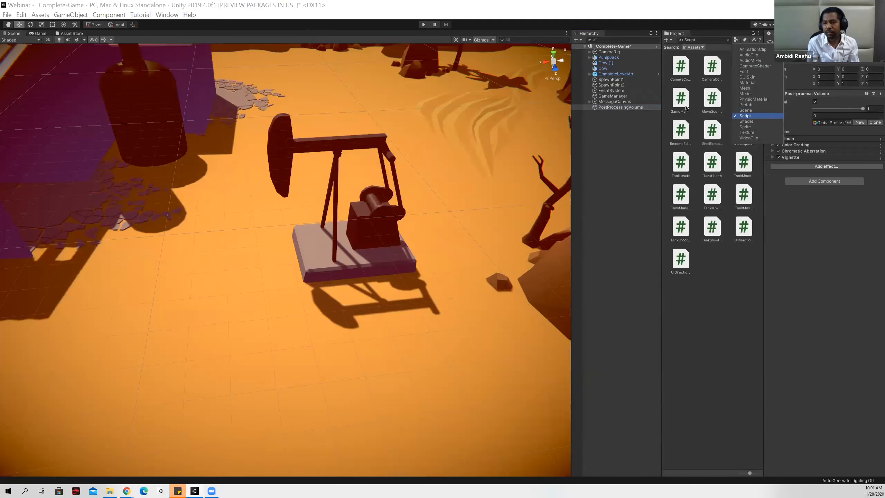
pyautogui.click(680, 74)
pyautogui.moveTo(761, 264); pyautogui.dragTo(278, 259)
pyautogui.scroll(10, 391, 259)
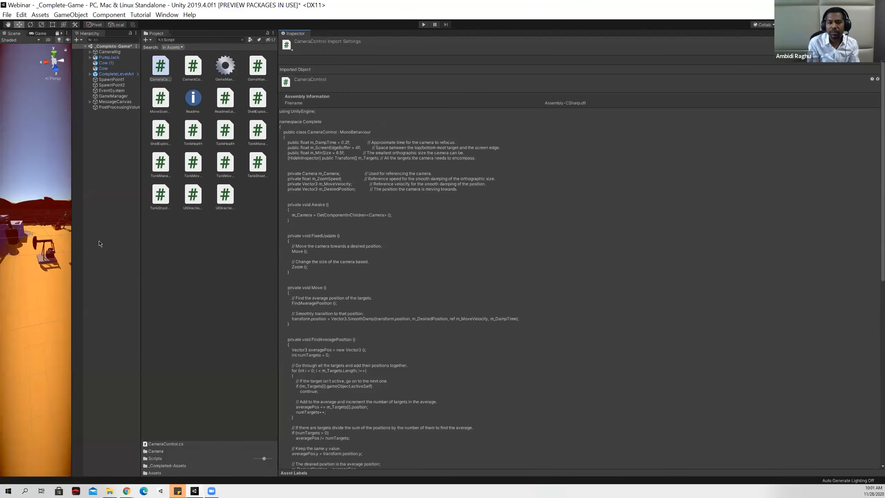
pyautogui.moveTo(71, 233); pyautogui.dragTo(568, 233)
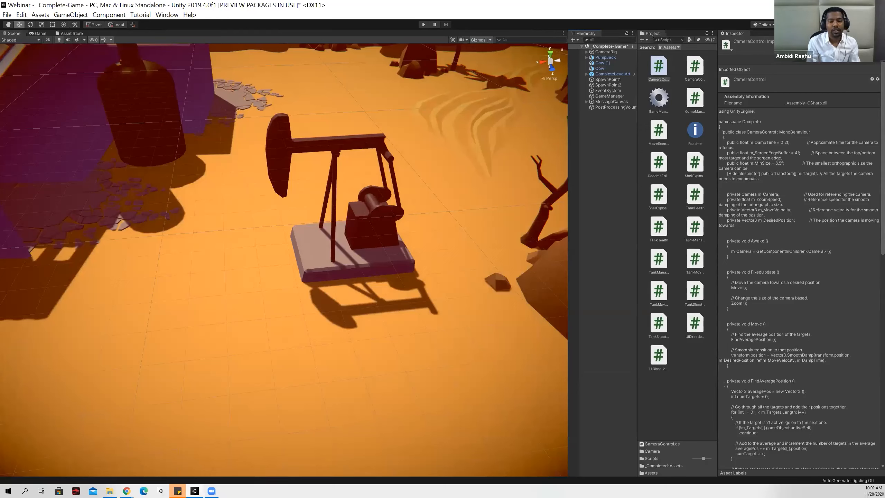
# Switch back to the slide presentation and advance to the slide describing Unity and its services.
pyautogui.hotkey('alt', 'Tab')
pyautogui.click(409, 326)
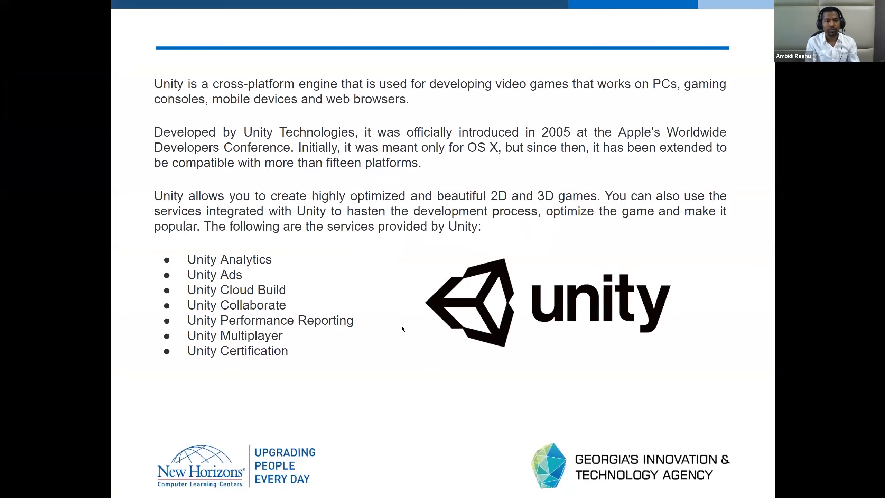
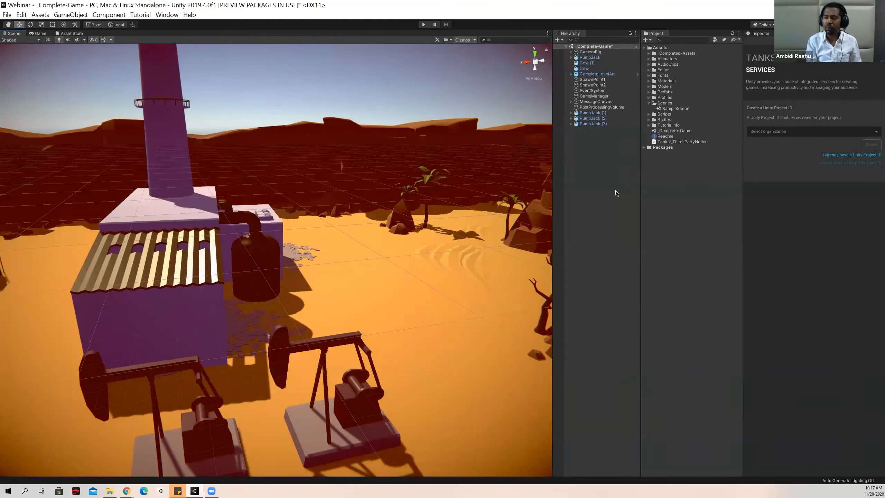
# Create a new scene in place of the open _Complete-Game scene.
pyautogui.moveTo(323, 264); pyautogui.dragTo(682, 222, button='right')
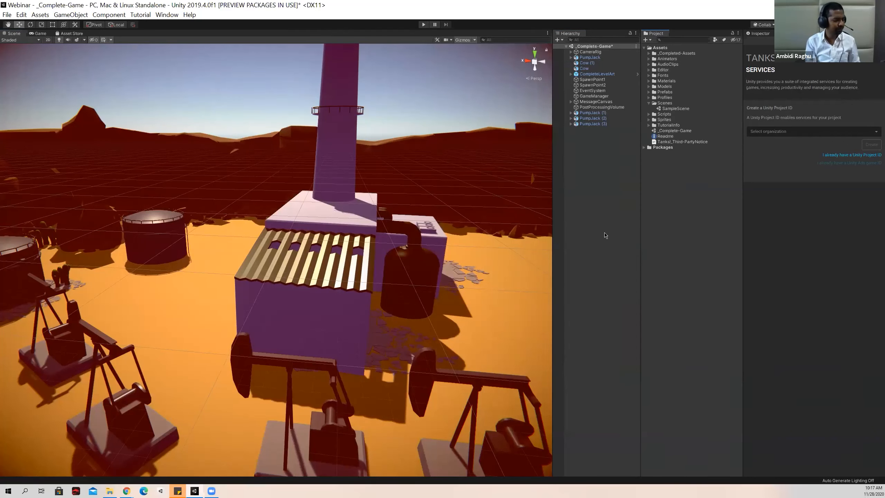
pyautogui.hotkey('ctrl', 'n')
pyautogui.click(463, 260)
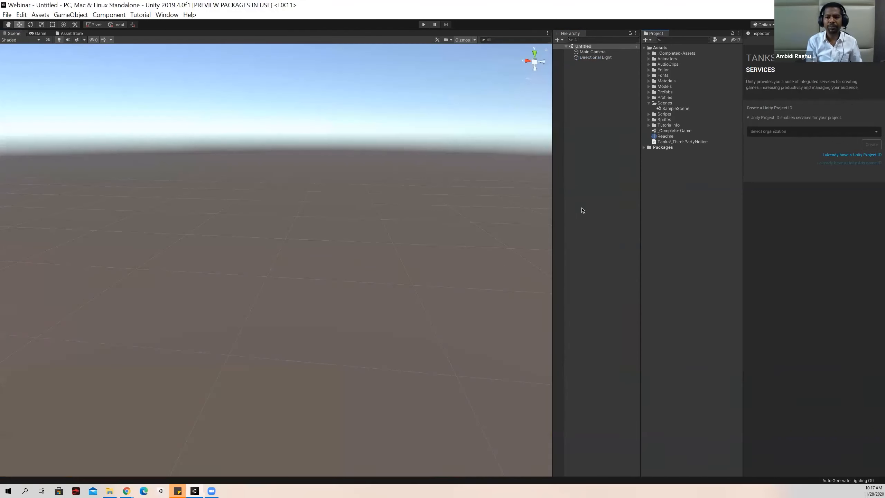
# Add a UI Image to the new scene and show it in the Game view.
pyautogui.rightClick(591, 134)
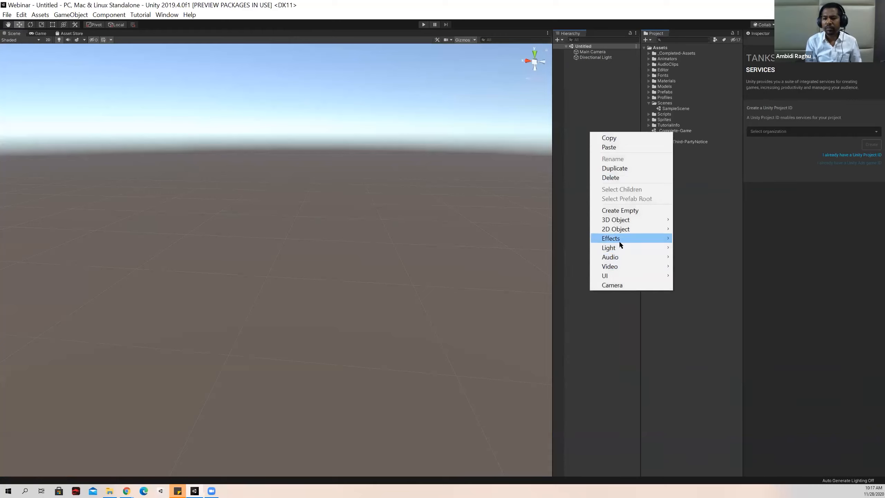
pyautogui.moveTo(635, 275)
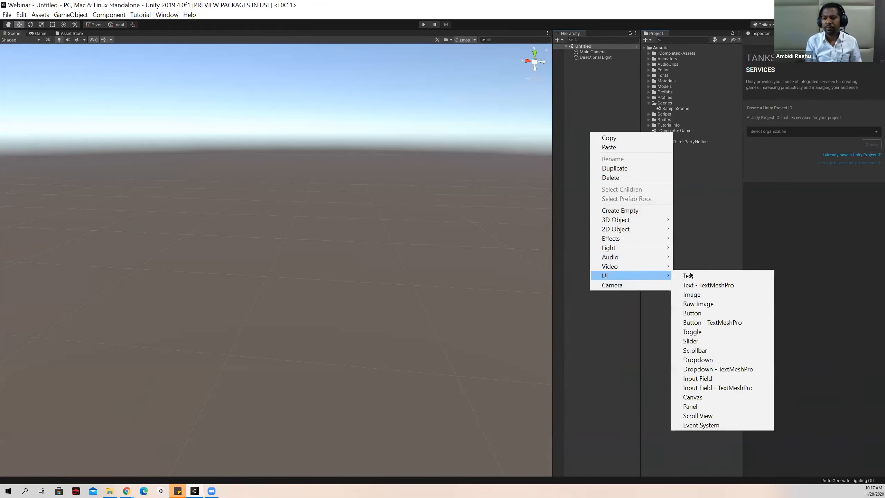
pyautogui.click(692, 294)
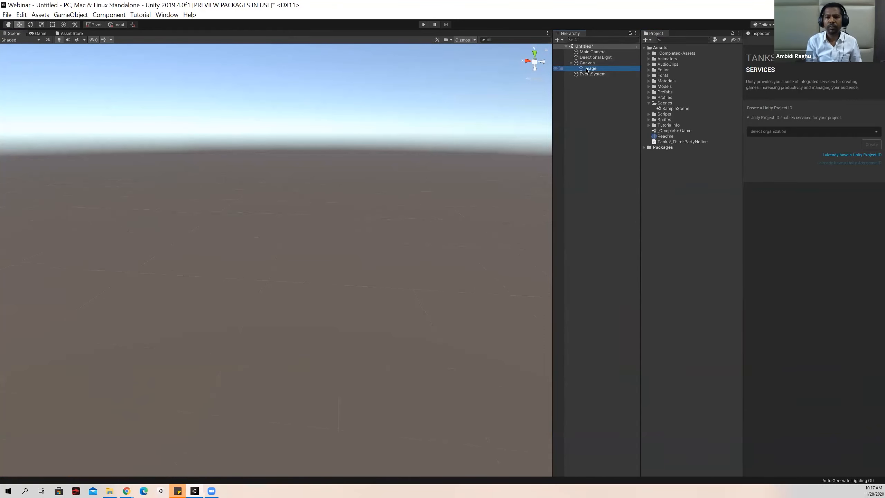
pyautogui.doubleClick(587, 70)
pyautogui.click(36, 33)
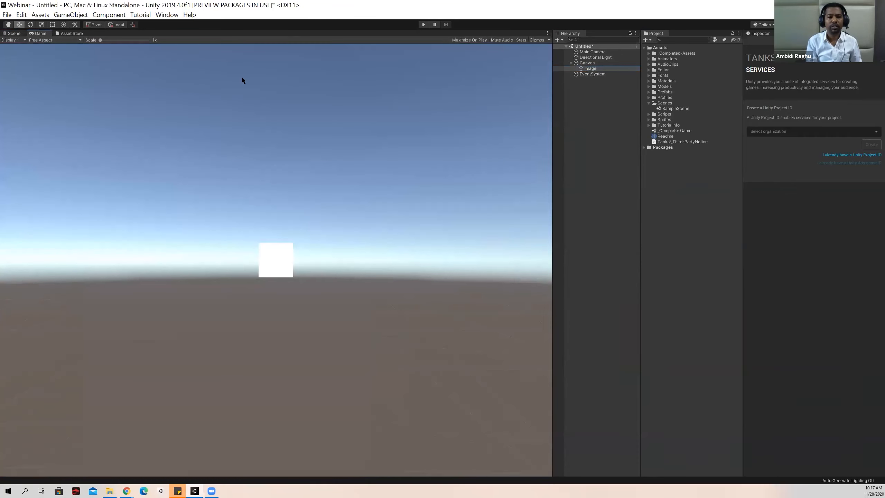
# Widen the Main Camera's Inspector and change its Clear Flags from Skybox to a solid background color.
pyautogui.click(593, 52)
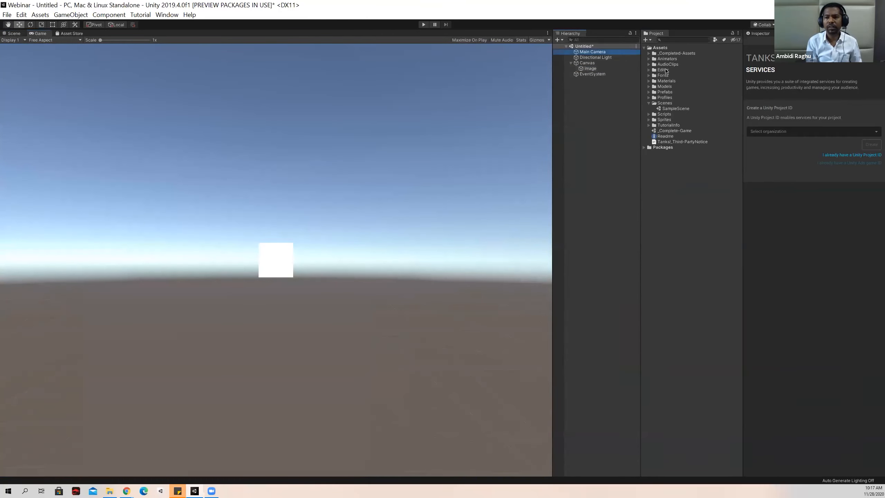
pyautogui.click(760, 34)
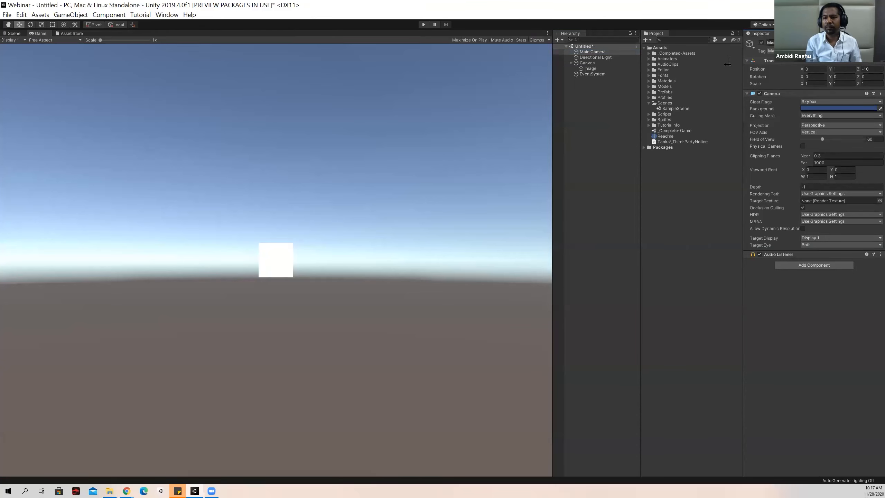
pyautogui.moveTo(727, 64); pyautogui.dragTo(628, 64)
pyautogui.click(770, 101)
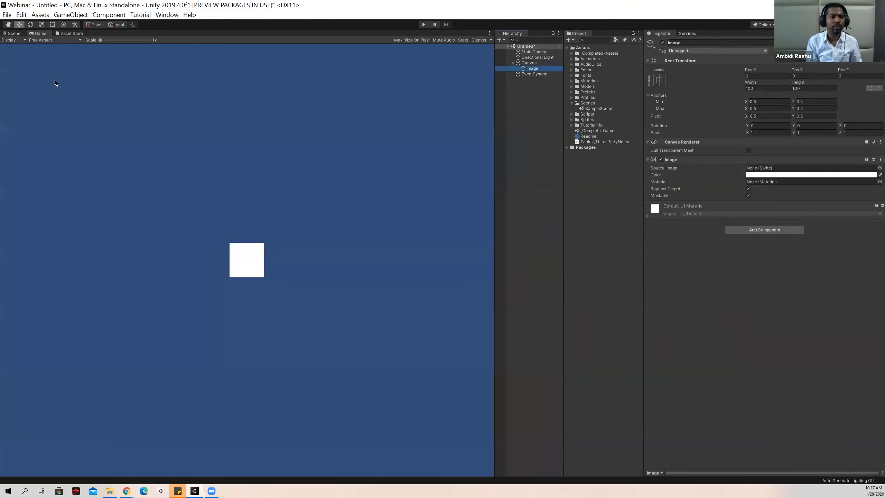
# Frame the image in the Scene view and add a UI Text element under the Canvas.
pyautogui.click(13, 34)
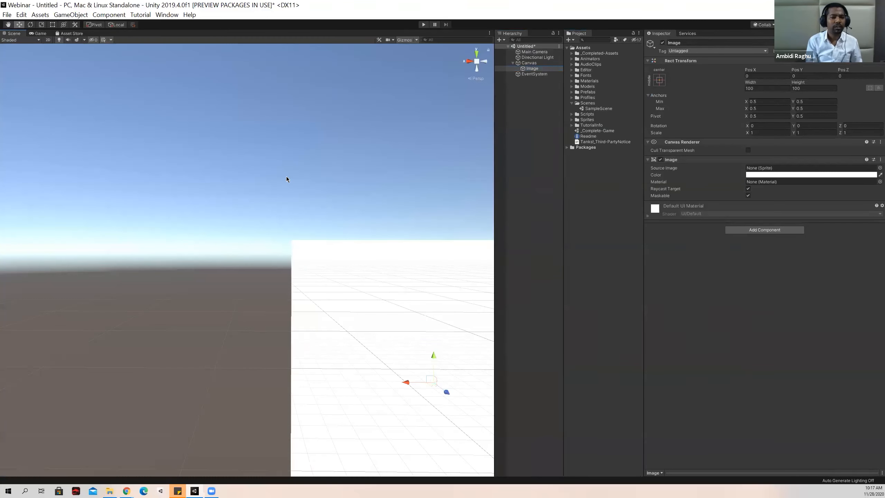
pyautogui.doubleClick(528, 68)
pyautogui.moveTo(322, 191); pyautogui.dragTo(290, 179, button='middle')
pyautogui.scroll(-4, 290, 179)
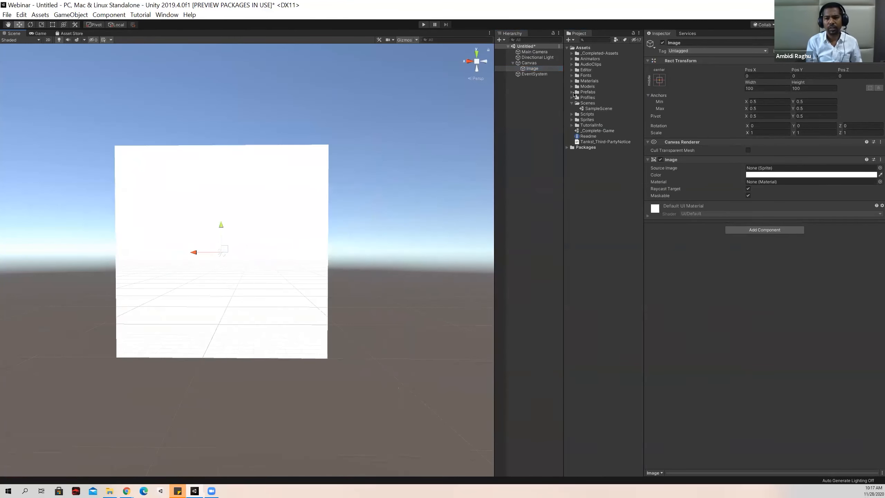
pyautogui.rightClick(537, 63)
pyautogui.moveTo(588, 206)
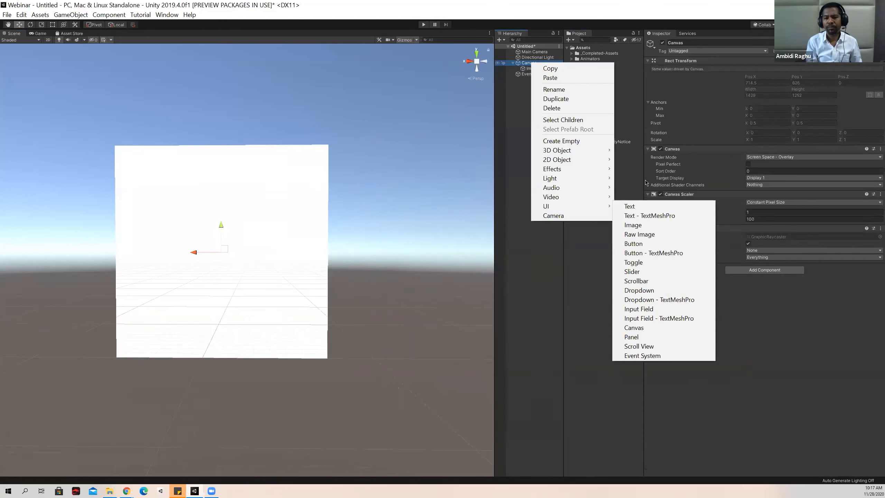
pyautogui.click(628, 203)
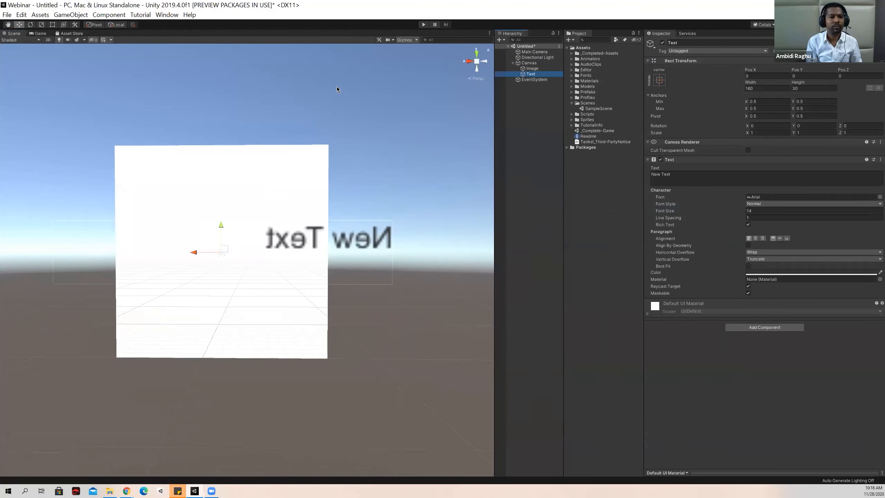
# Face the text from the front and move it along X to about 50.3 so it sits centred over the white image.
pyautogui.moveTo(398, 77); pyautogui.dragTo(412, 171, button='right')
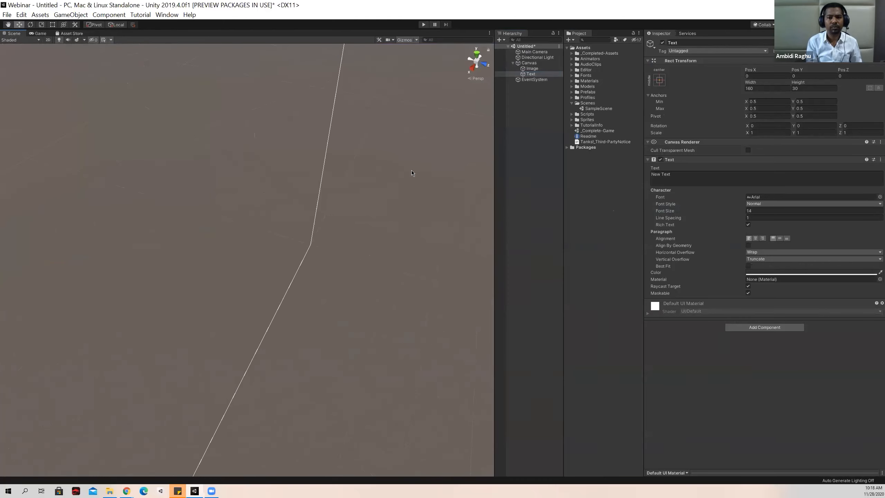
pyautogui.doubleClick(540, 74)
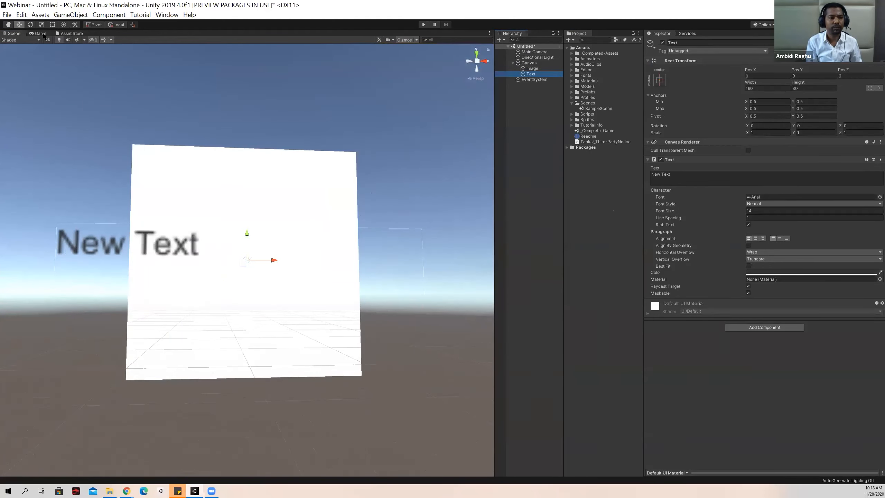
pyautogui.click(44, 34)
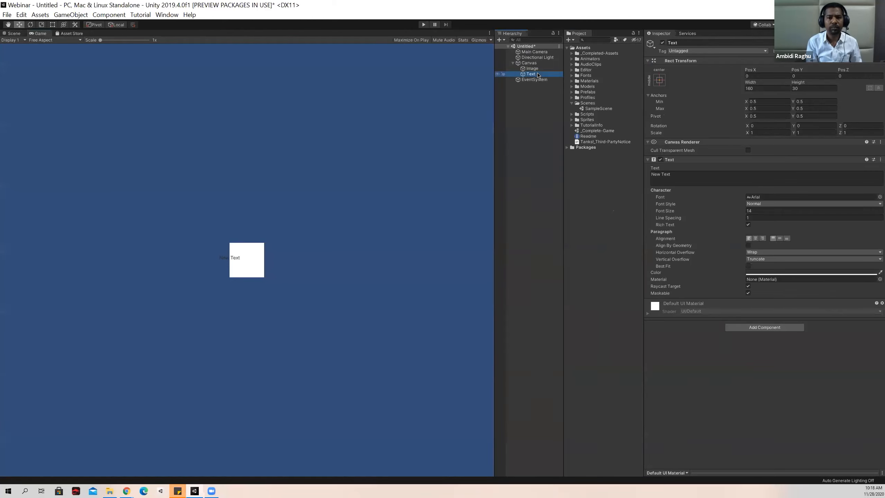
pyautogui.click(13, 35)
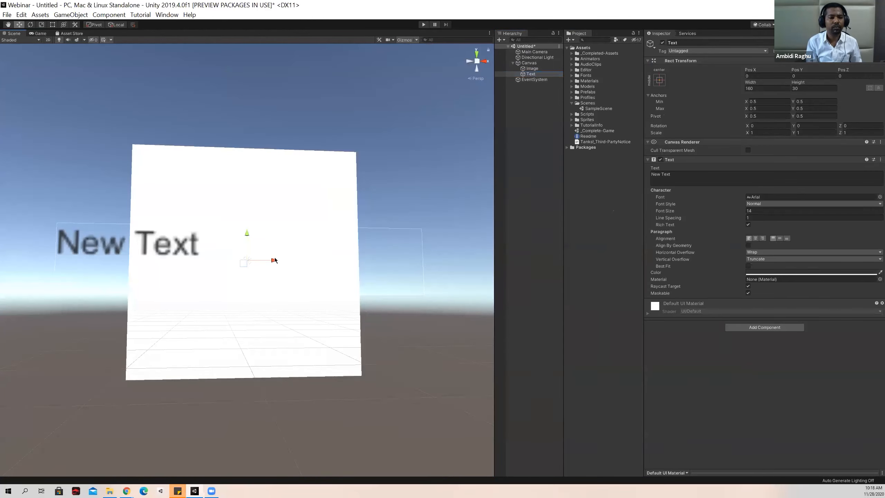
pyautogui.click(523, 148)
pyautogui.click(533, 75)
pyautogui.moveTo(274, 258); pyautogui.dragTo(388, 259)
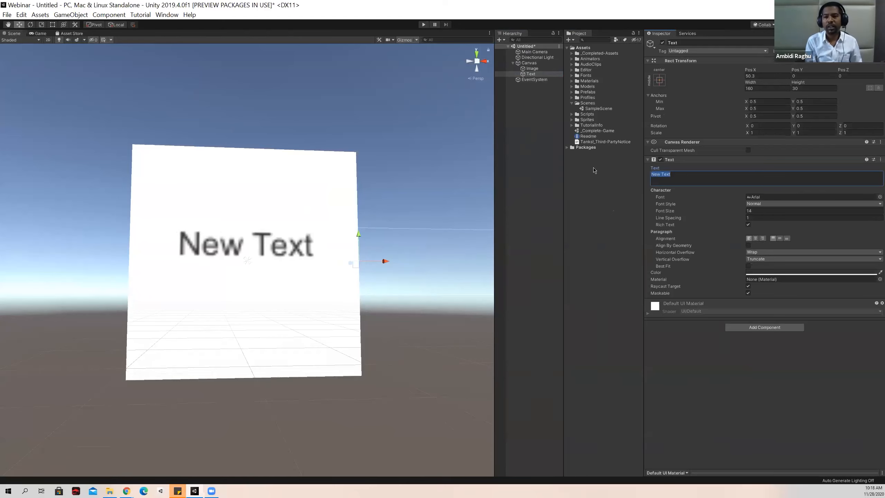
pyautogui.click(542, 167)
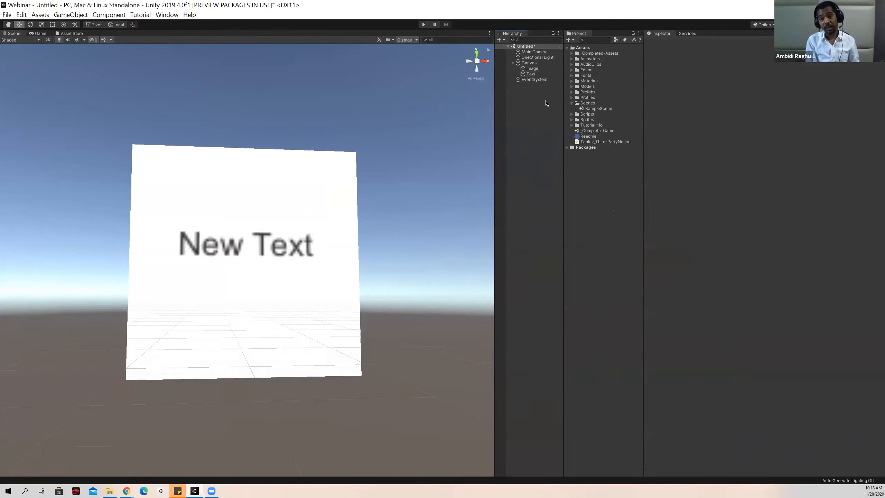
# Examine the repositioned text in the Scene and Game views, then the settings of the Image and the Canvas.
pyautogui.click(531, 74)
pyautogui.press('f')
pyautogui.moveTo(365, 163); pyautogui.dragTo(326, 170, button='right')
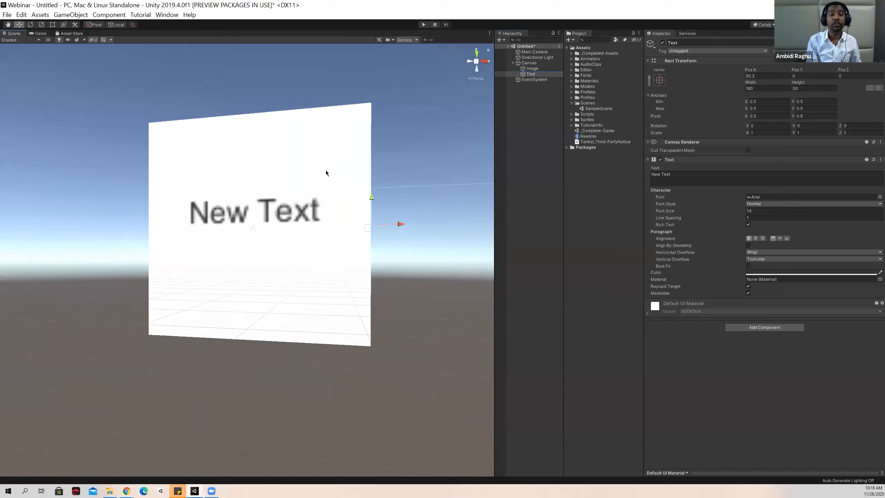
pyautogui.scroll(-8, 322, 170)
pyautogui.scroll(4, 322, 168)
pyautogui.click(40, 33)
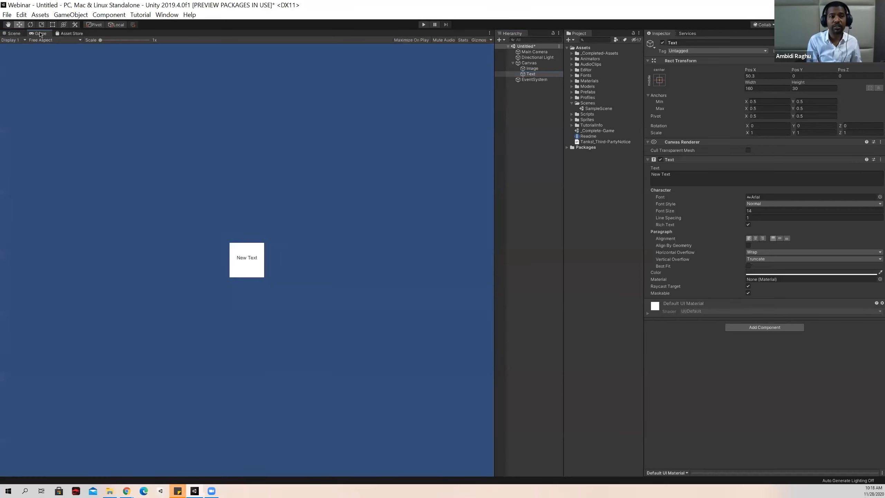
pyautogui.click(532, 68)
pyautogui.click(529, 63)
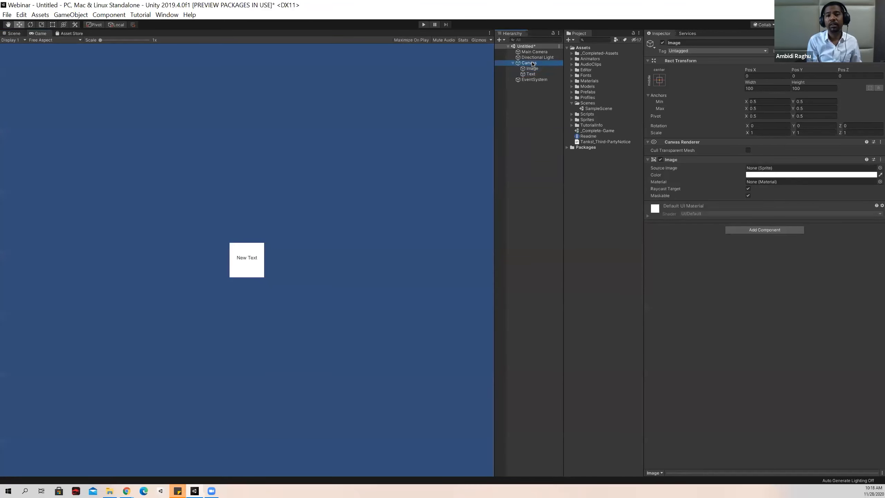
pyautogui.click(10, 15)
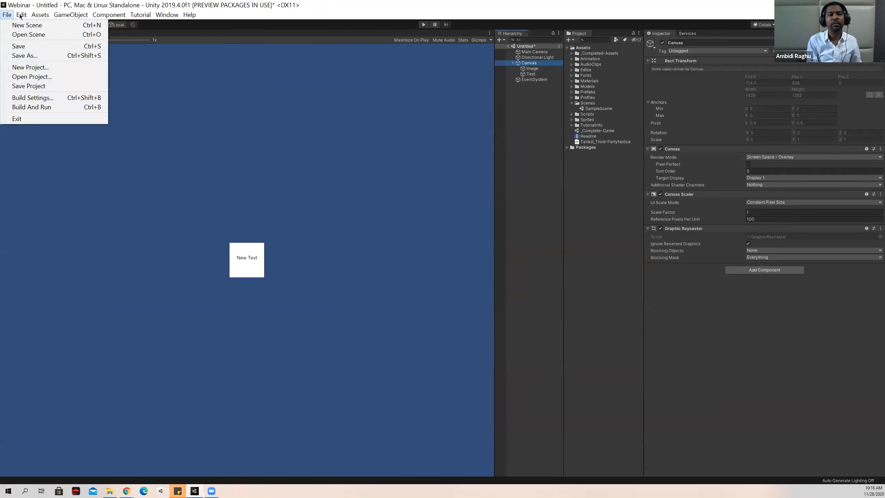
pyautogui.moveTo(123, 23)
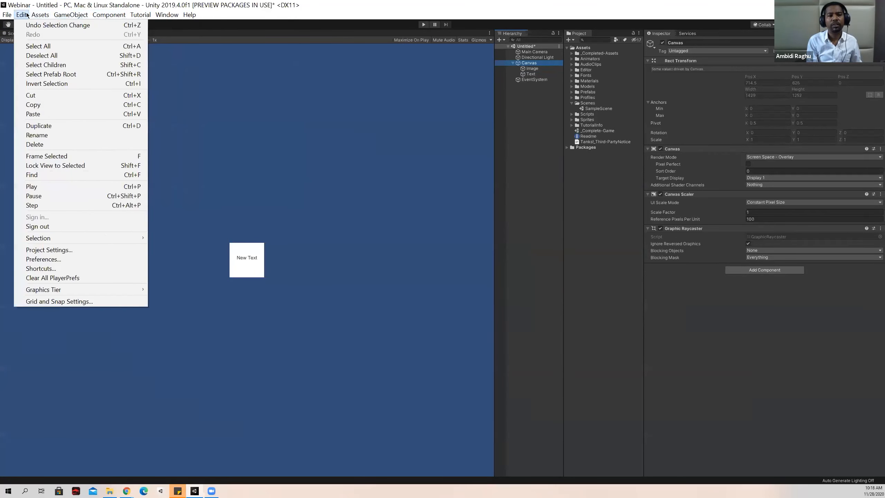
pyautogui.moveTo(179, 16)
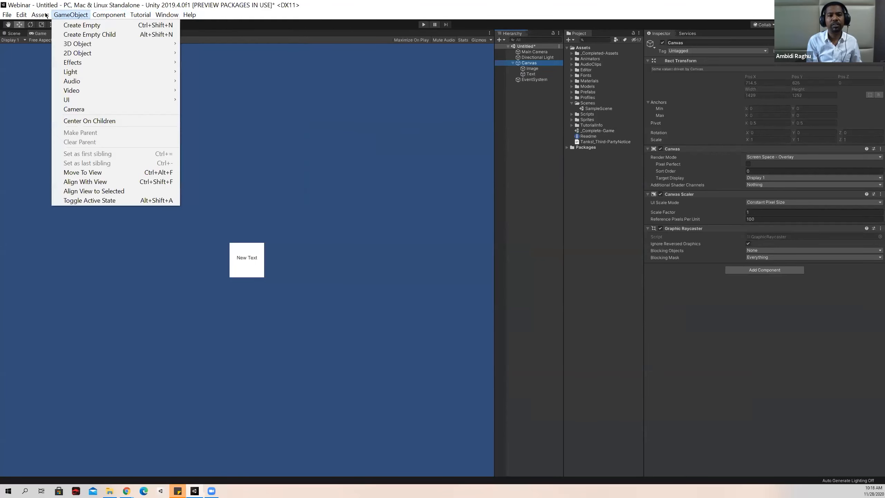
pyautogui.click(525, 159)
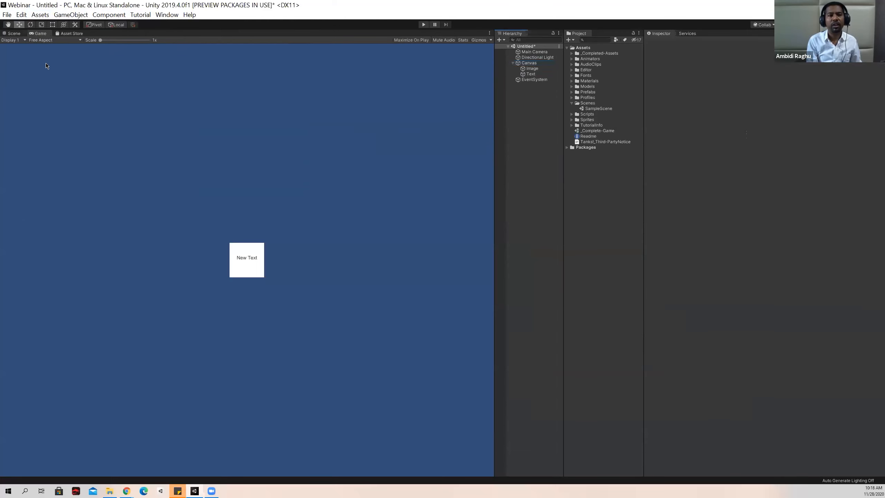
# Review the build options for Android, WebGL, PS4, iOS, Xbox One and PC, Mac & Linux Standalone in Build Settings, then close it.
pyautogui.click(6, 15)
pyautogui.click(21, 99)
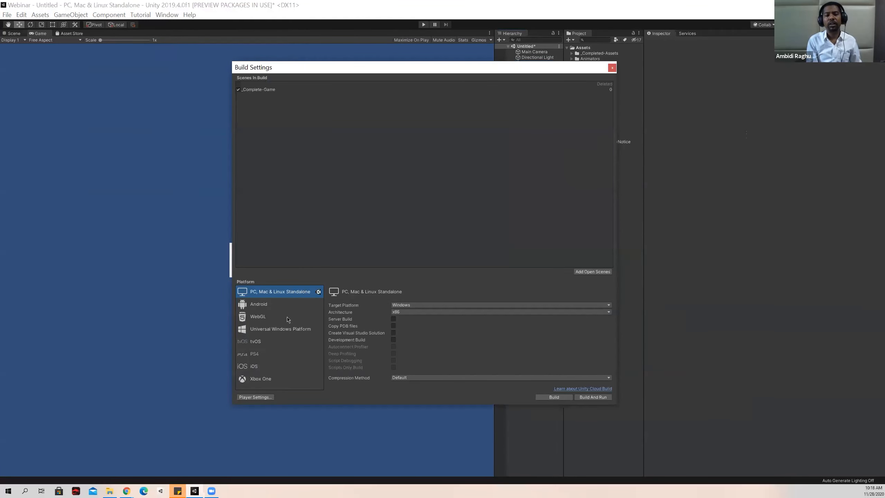
pyautogui.click(271, 306)
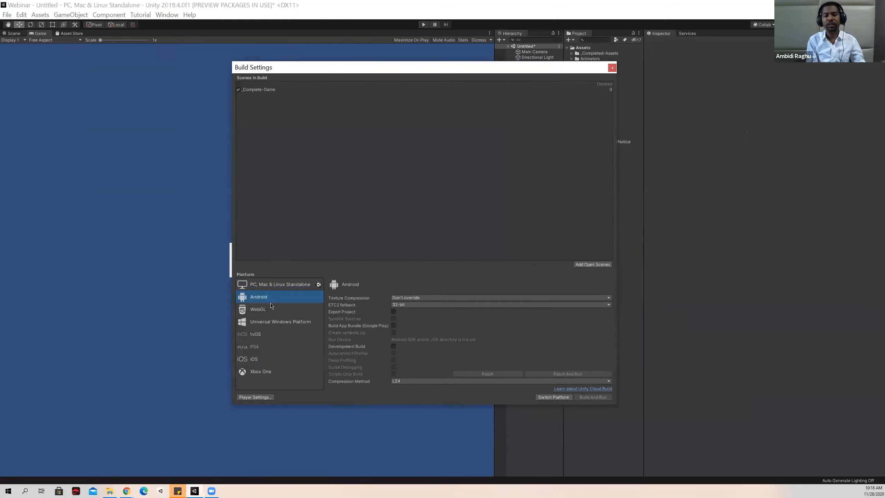
pyautogui.click(276, 310)
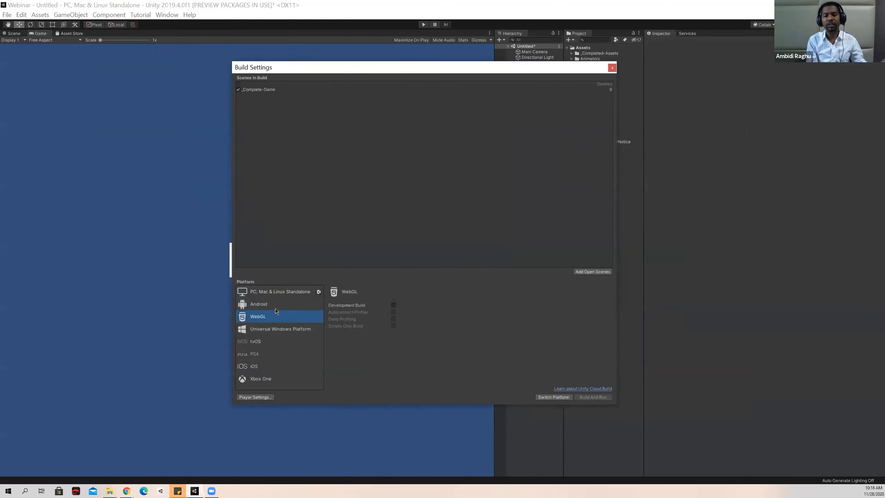
pyautogui.click(272, 354)
pyautogui.click(267, 366)
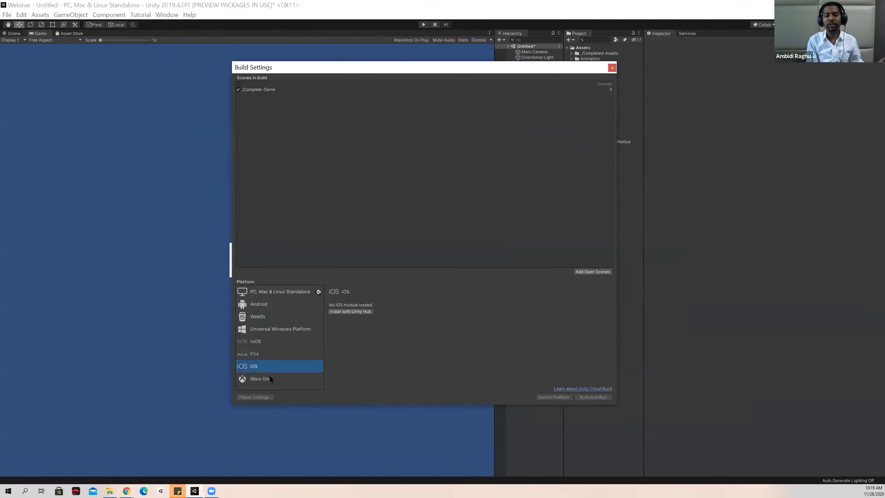
pyautogui.click(271, 379)
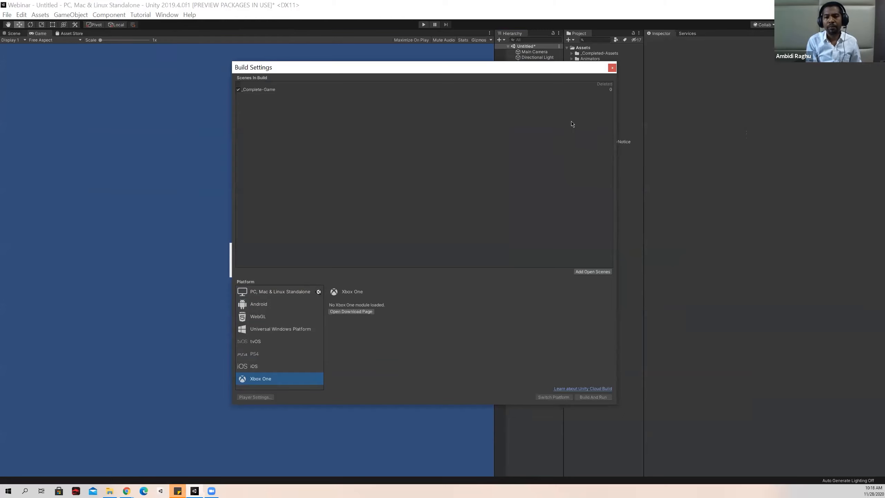
pyautogui.click(270, 295)
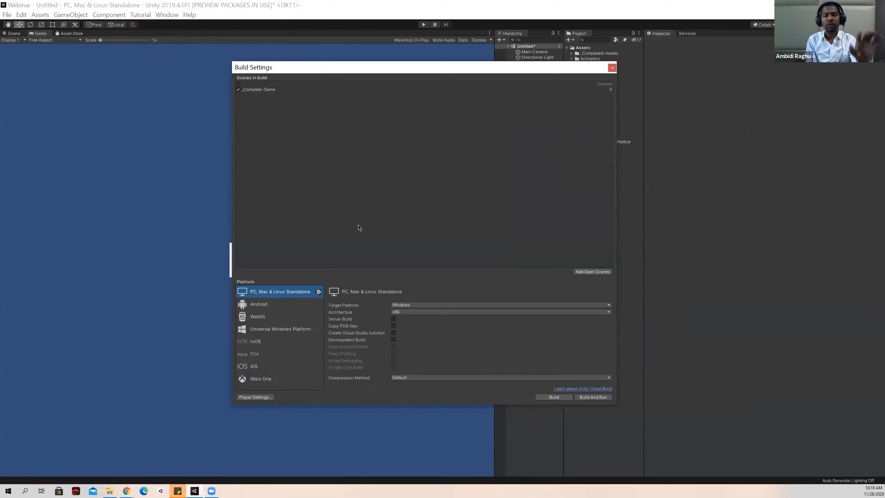
pyautogui.click(612, 68)
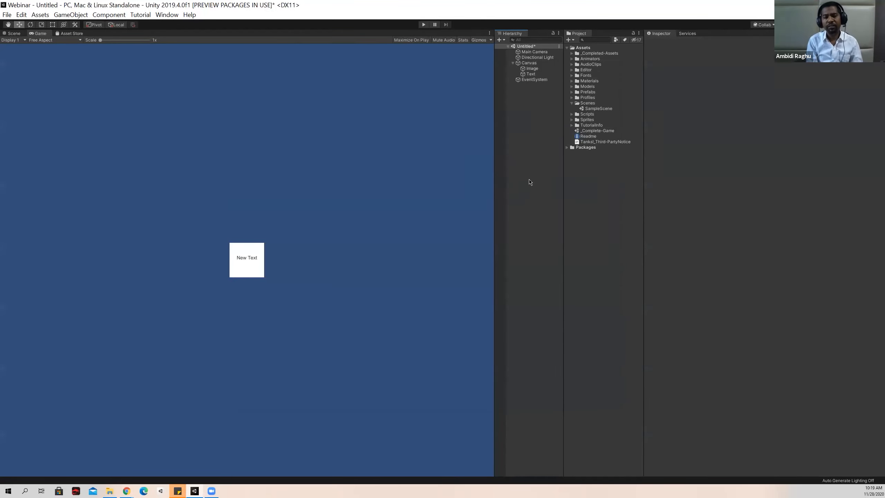
# Add a Particle System effect to the scene.
pyautogui.rightClick(534, 146)
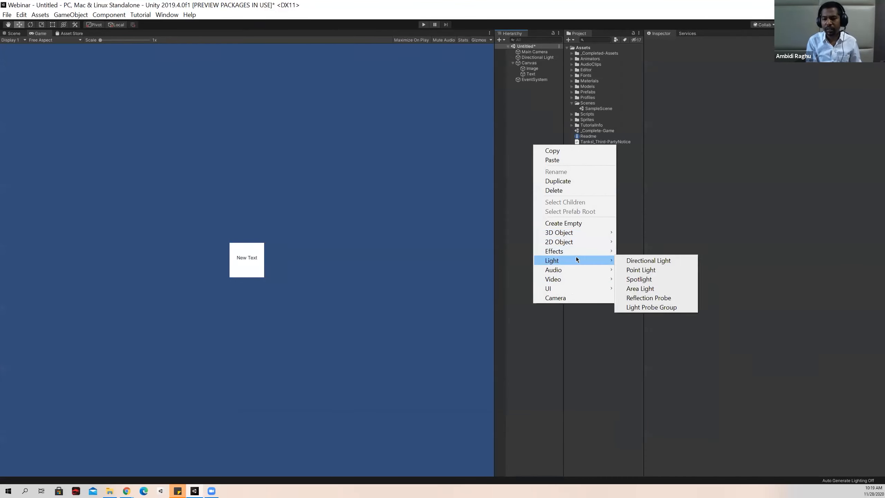
pyautogui.moveTo(585, 252)
pyautogui.click(645, 251)
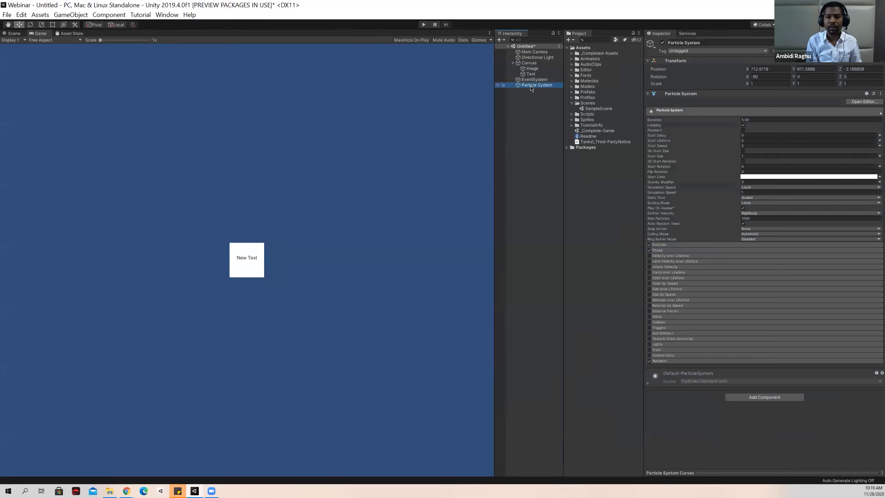
# Move the Particle System along Z to about -34.5 in front of the white image.
pyautogui.click(14, 33)
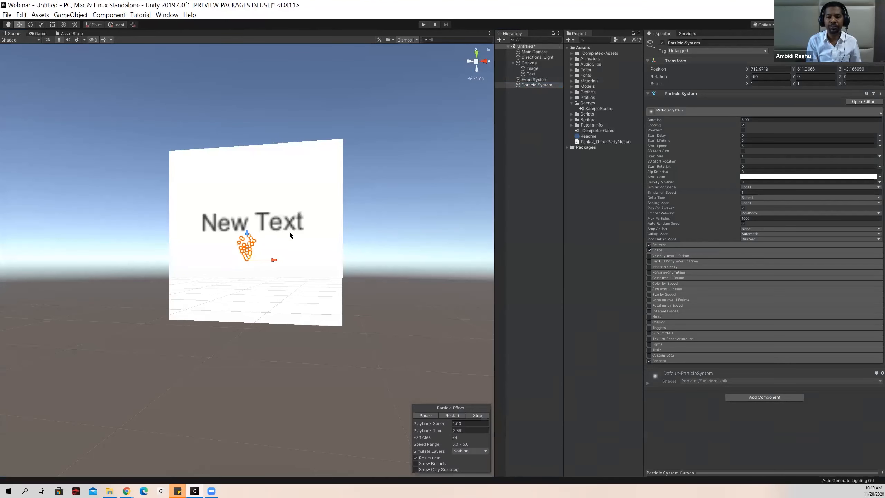
pyautogui.scroll(5, 251, 290)
pyautogui.moveTo(273, 247); pyautogui.dragTo(287, 270, button='middle')
pyautogui.moveTo(292, 246); pyautogui.dragTo(252, 255)
# Change the Image's colour from the canvas to yellow and check it in the Game view.
pyautogui.click(396, 163)
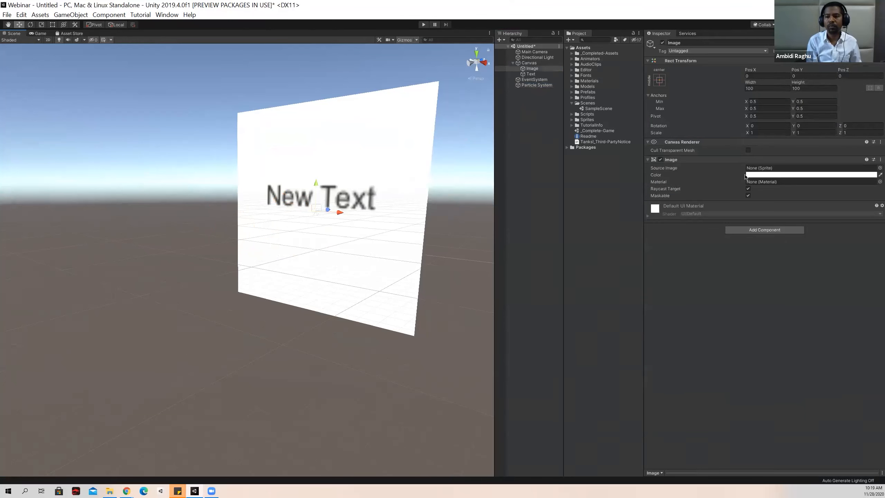
pyautogui.click(758, 176)
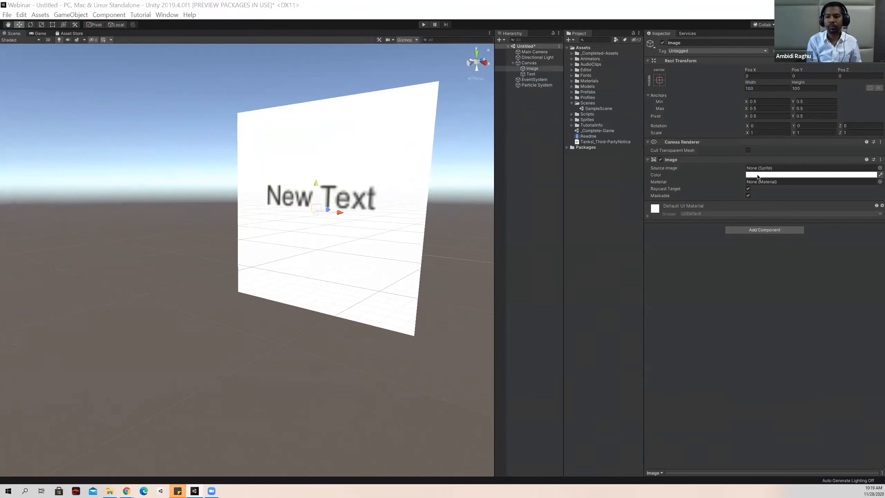
pyautogui.click(360, 141)
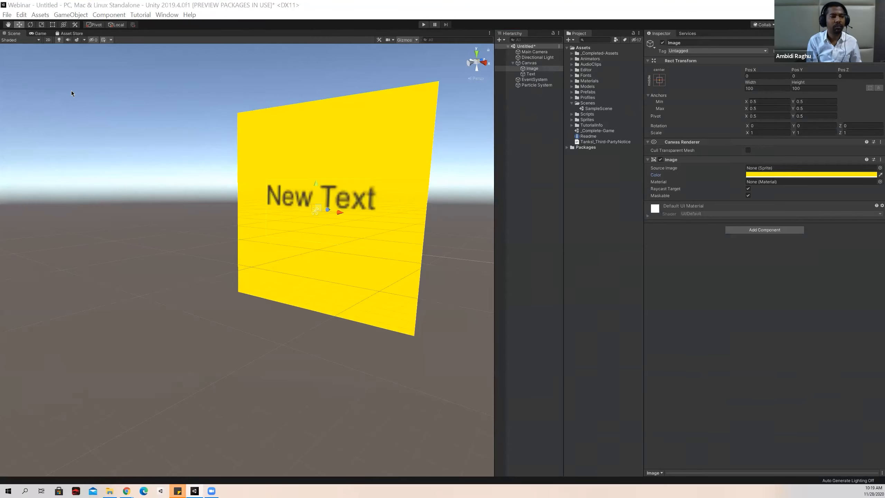
pyautogui.click(39, 33)
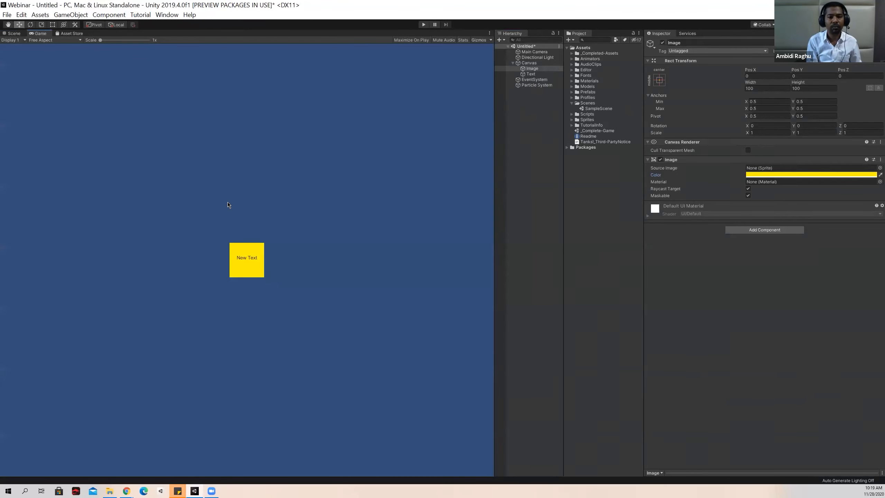
# Scale the Particle System up uniformly to about 4.37, move it to about X 657.1, Z -93.1, and check the Game view.
pyautogui.click(537, 86)
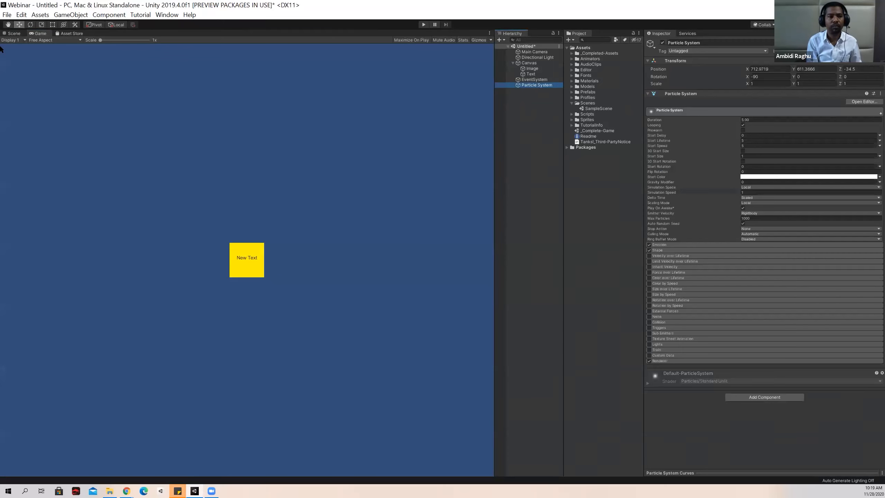
pyautogui.click(13, 33)
pyautogui.press('r')
pyautogui.moveTo(268, 250); pyautogui.dragTo(391, 249)
pyautogui.keyDown('alt'); pyautogui.moveTo(182, 249); pyautogui.dragTo(269, 253); pyautogui.keyUp('alt')
pyautogui.scroll(-5, 269, 253)
pyautogui.press('w')
pyautogui.moveTo(204, 236); pyautogui.dragTo(126, 239)
pyautogui.click(41, 34)
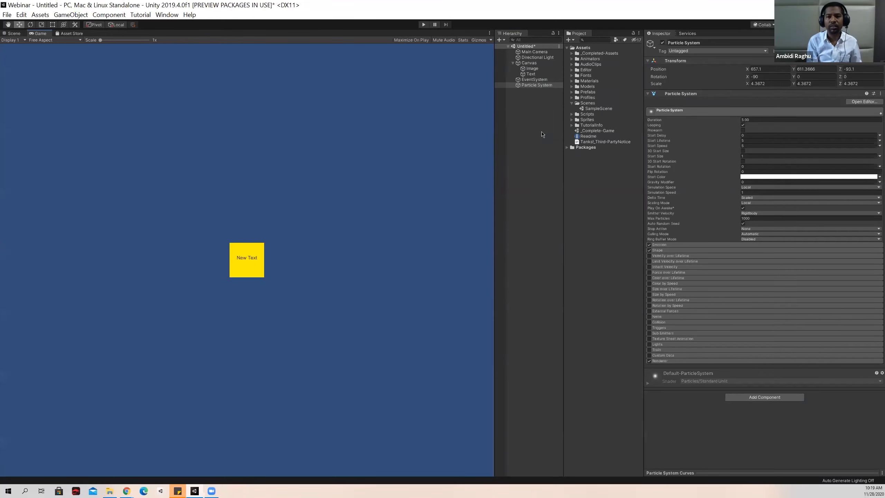
# Reset the Particle System's transform so it plays at the origin in front of the camera.
pyautogui.rightClick(744, 63)
pyautogui.click(754, 66)
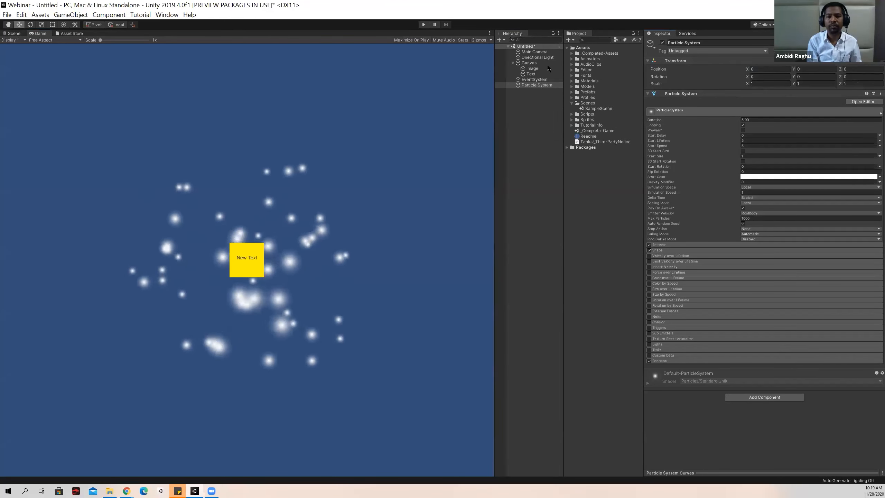
pyautogui.click(537, 85)
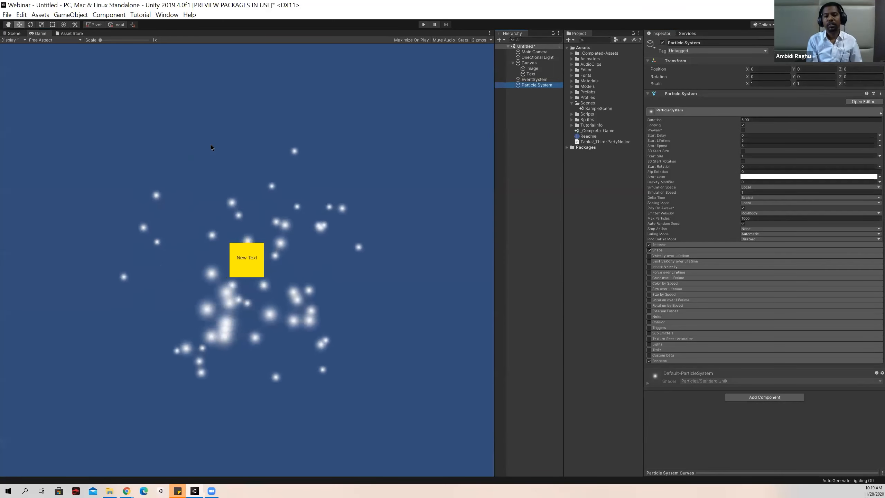
# Move the Image and Text together to the canvas's upper-right corner, at about Y 368.8, and check the Game view.
pyautogui.click(532, 69)
pyautogui.click(533, 74)
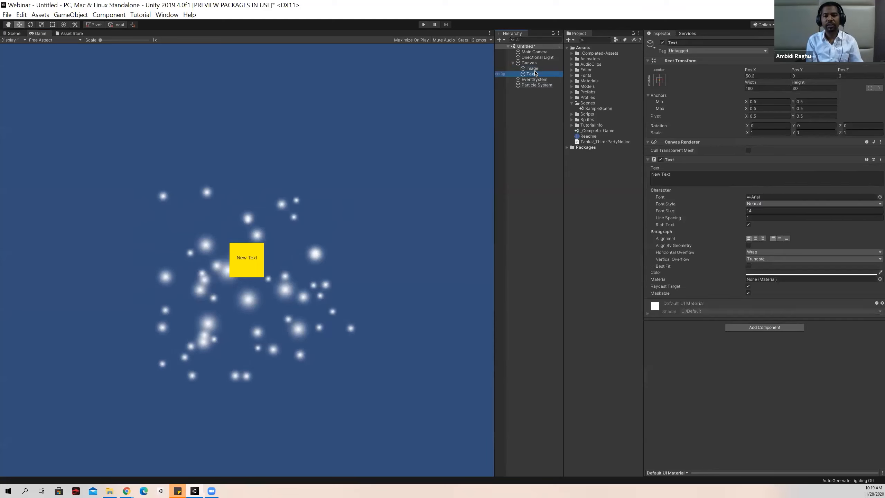
pyautogui.keyDown('ctrl'); pyautogui.click(536, 69); pyautogui.keyUp('ctrl')
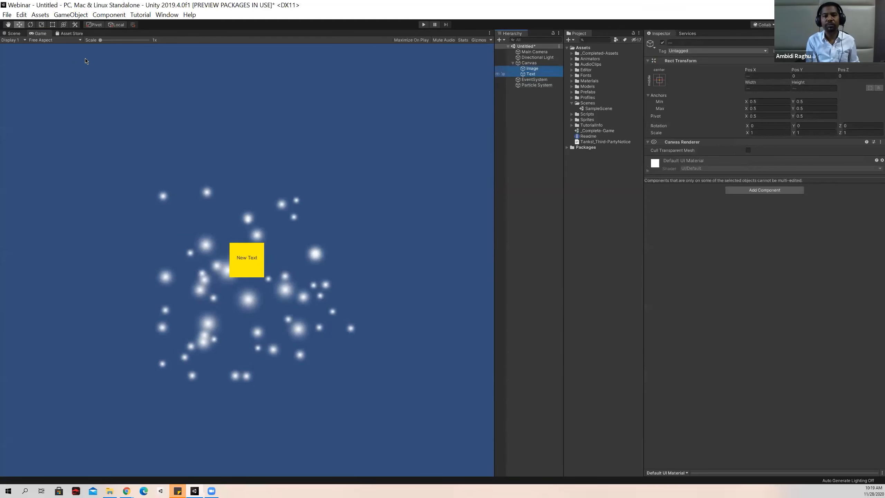
pyautogui.click(16, 36)
pyautogui.moveTo(286, 168); pyautogui.dragTo(301, 157)
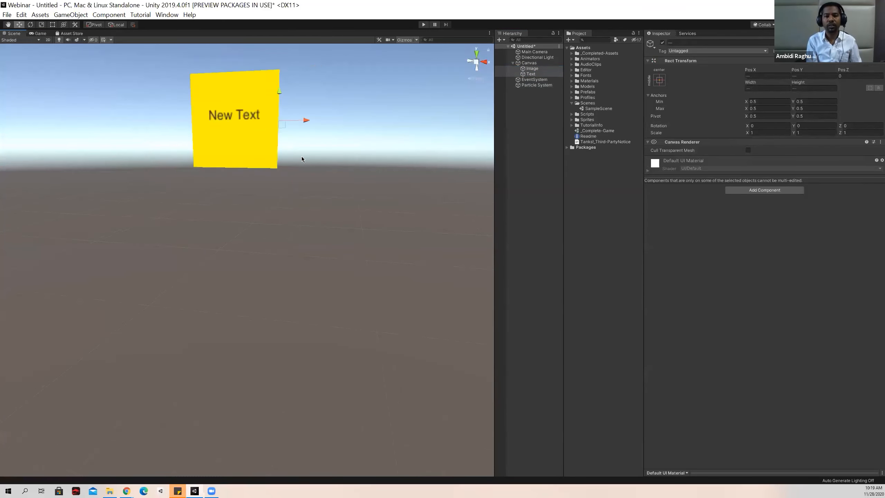
pyautogui.scroll(-5, 301, 175)
pyautogui.moveTo(285, 222); pyautogui.dragTo(468, 109)
pyautogui.click(38, 33)
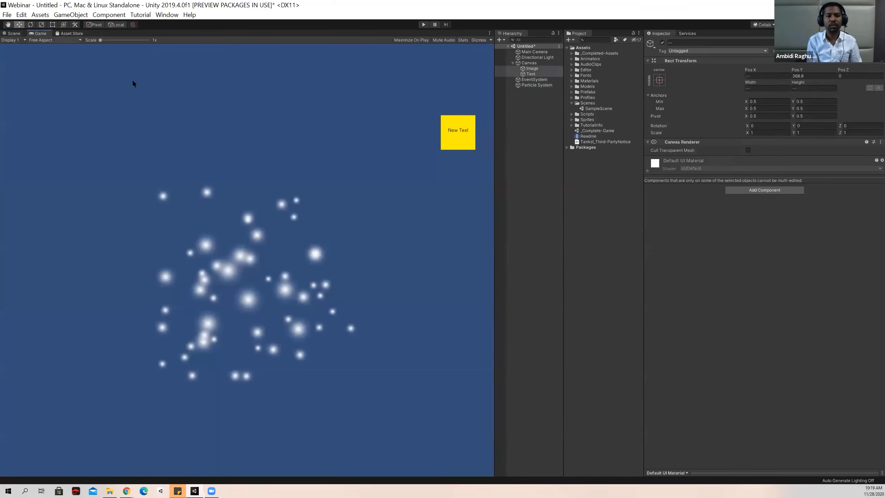
# Preview the particle effect in the Game view and examine the settings of the Particle System and the Image.
pyautogui.click(527, 95)
pyautogui.click(533, 87)
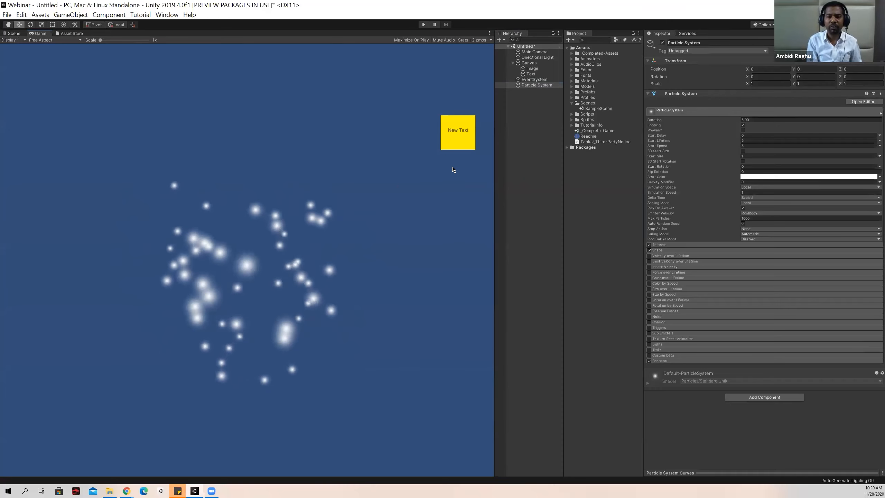
pyautogui.click(534, 94)
pyautogui.click(536, 69)
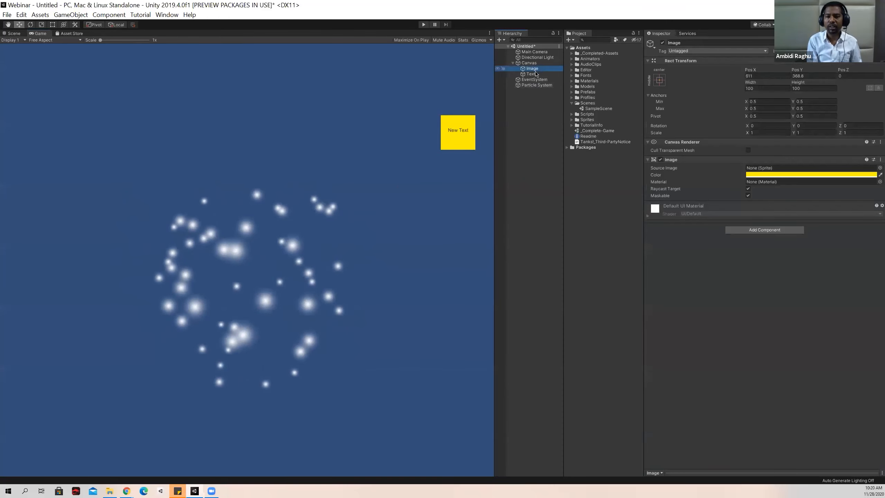
pyautogui.click(529, 131)
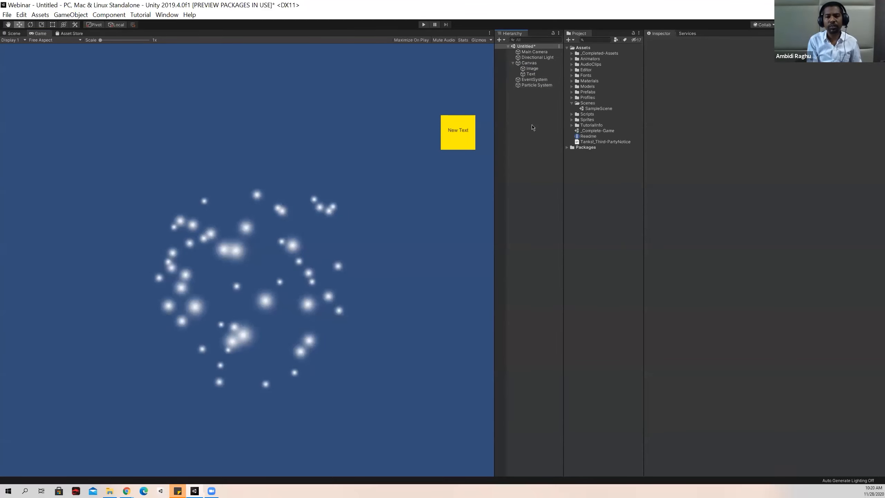
# Add a 3D Cube to the scene and reset its transform to place it at the origin.
pyautogui.click(16, 34)
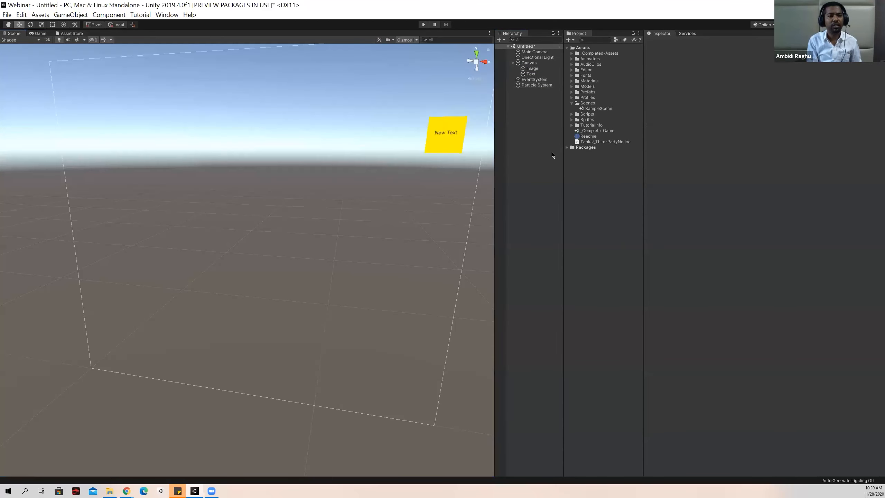
pyautogui.rightClick(526, 127)
pyautogui.moveTo(571, 214)
pyautogui.click(639, 219)
pyautogui.doubleClick(528, 91)
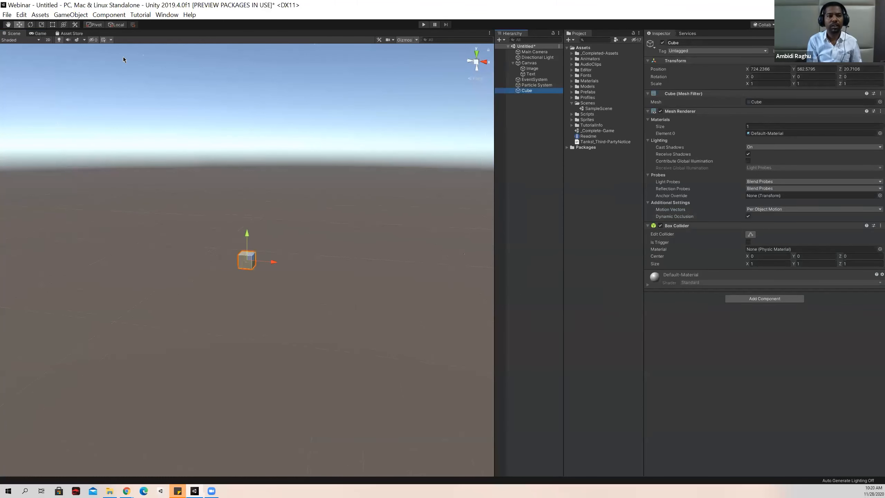
pyautogui.click(44, 35)
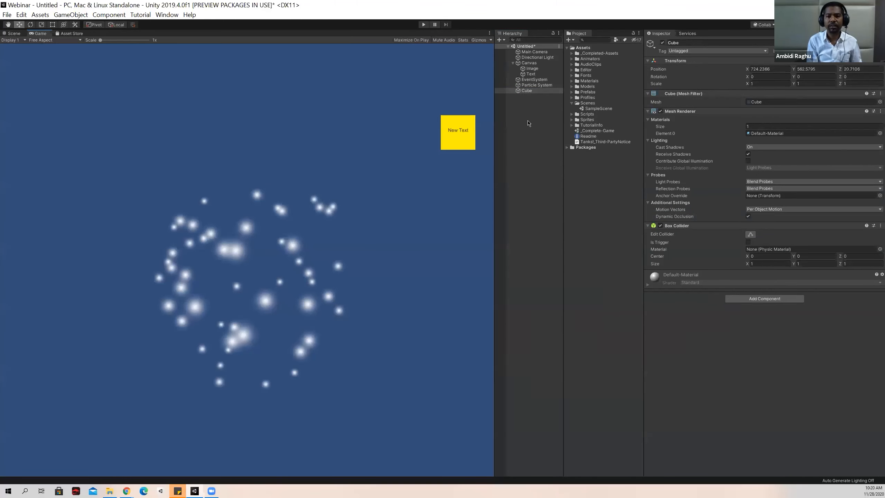
pyautogui.rightClick(713, 65)
pyautogui.click(722, 68)
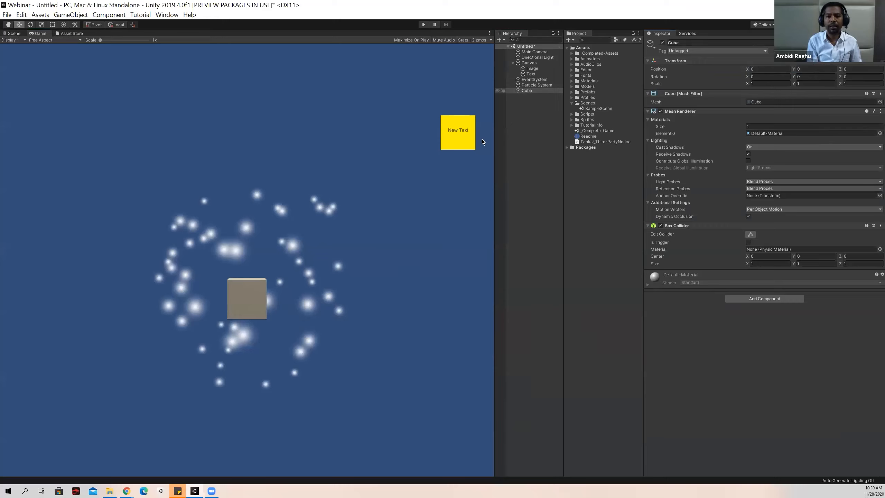
# Frame the cube in the Scene view, move it along Z to about -0.83 and rotate it about Y to about 28.6 degrees.
pyautogui.click(13, 33)
pyautogui.doubleClick(527, 91)
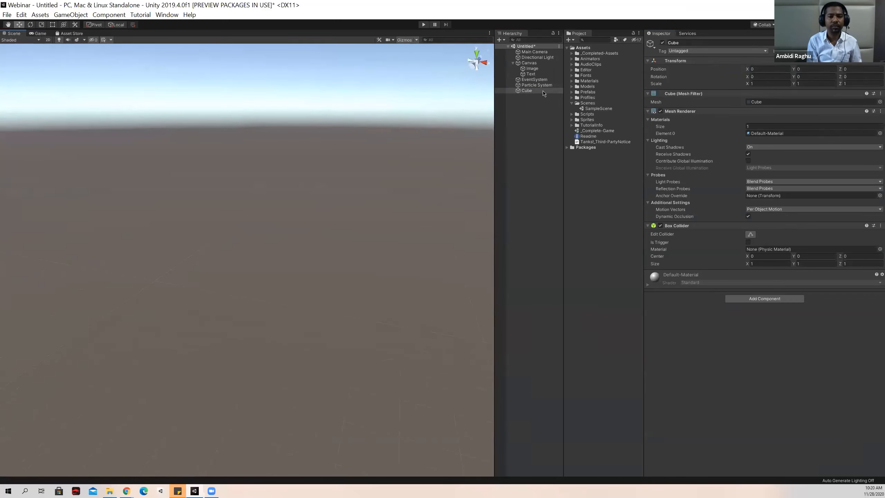
pyautogui.moveTo(380, 141); pyautogui.dragTo(340, 206, button='right')
pyautogui.scroll(-10, 340, 206)
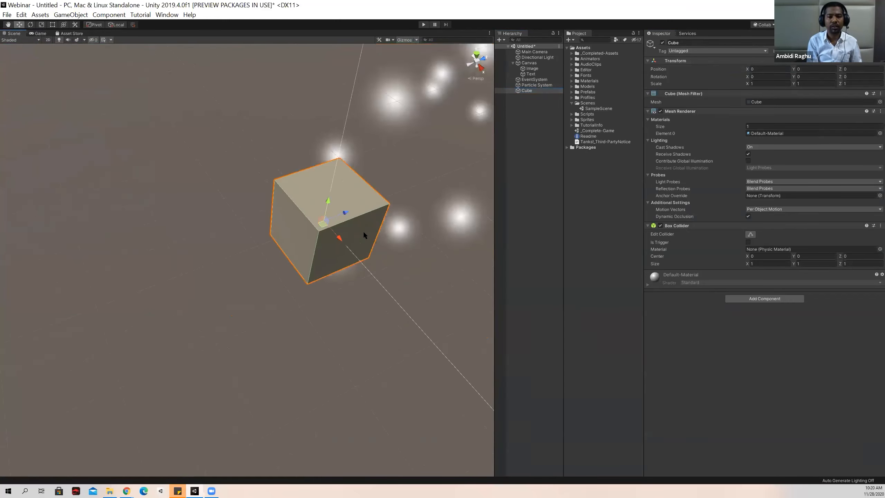
pyautogui.moveTo(315, 227); pyautogui.dragTo(276, 220)
pyautogui.press('e')
pyautogui.moveTo(266, 273); pyautogui.dragTo(288, 331)
# Scale the cube into a wide flat slab of about 22.4 on X and 14.2 on Z.
pyautogui.press('r')
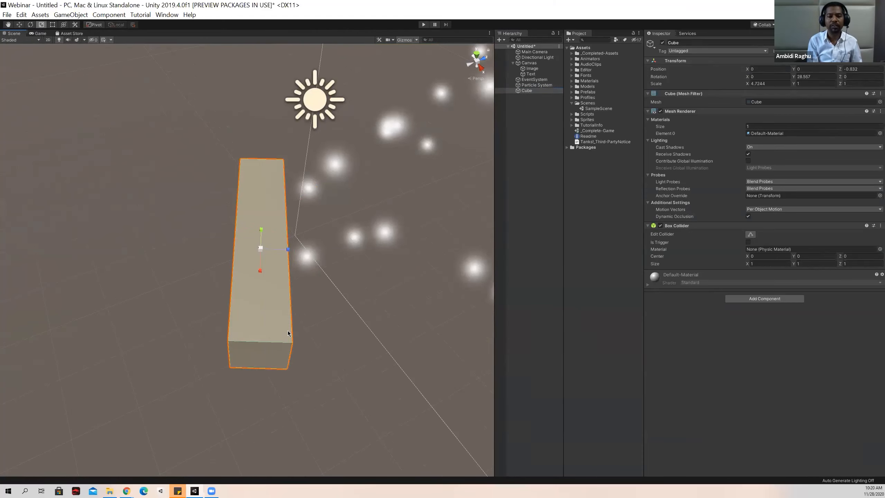
pyautogui.moveTo(288, 250); pyautogui.dragTo(540, 281)
pyautogui.moveTo(260, 271); pyautogui.dragTo(248, 340)
pyautogui.scroll(-5, 285, 298)
pyautogui.moveTo(304, 299); pyautogui.dragTo(383, 260, button='right')
pyautogui.moveTo(383, 260); pyautogui.dragTo(523, 162, button='middle')
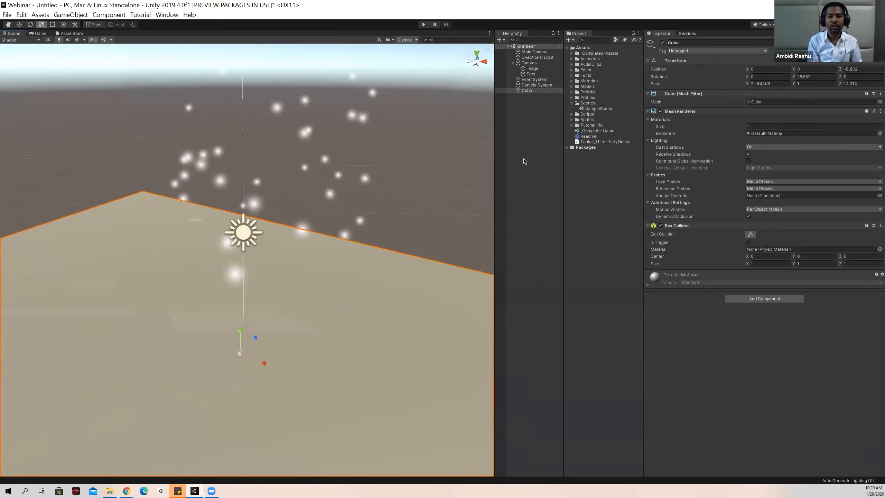
# Add a 3D Sphere to the scene and reset its transform.
pyautogui.rightClick(533, 142)
pyautogui.moveTo(592, 230)
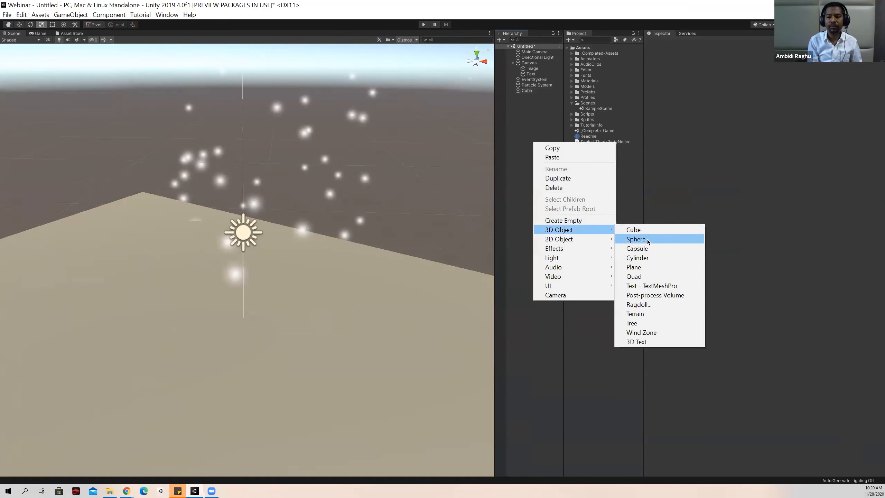
pyautogui.click(635, 237)
pyautogui.moveTo(231, 292); pyautogui.dragTo(176, 345, button='right')
pyautogui.rightClick(723, 65)
pyautogui.click(732, 69)
# Raise the sphere above the slab to about X -1.41, Y 3.71, Z -3.27.
pyautogui.press('f')
pyautogui.press('w')
pyautogui.moveTo(320, 253); pyautogui.dragTo(261, 217)
pyautogui.moveTo(252, 260)
pyautogui.mouseDown(button='right')
pyautogui.moveTo(230, 284)
pyautogui.moveTo(298, 270)
pyautogui.moveTo(316, 294)
pyautogui.moveTo(256, 269)
pyautogui.mouseUp(button='right')
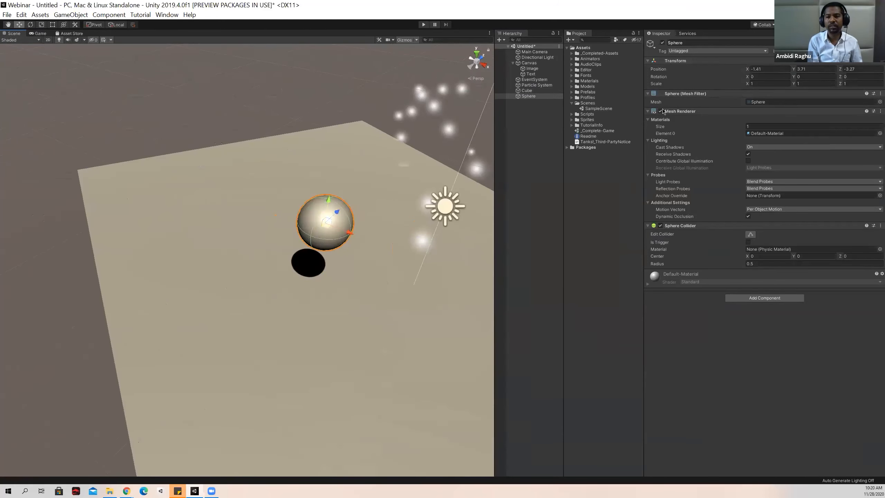
# Filter the project assets to textures and apply the Aim Arrow texture to the sphere.
pyautogui.click(615, 41)
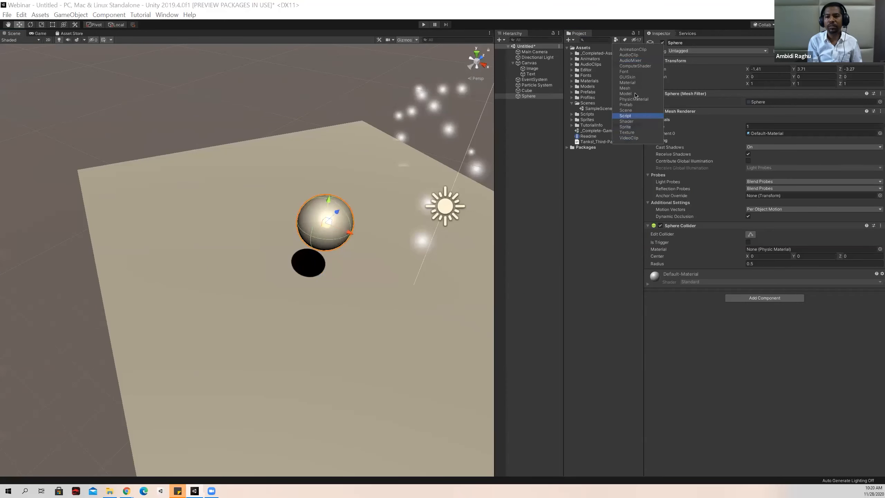
pyautogui.click(627, 132)
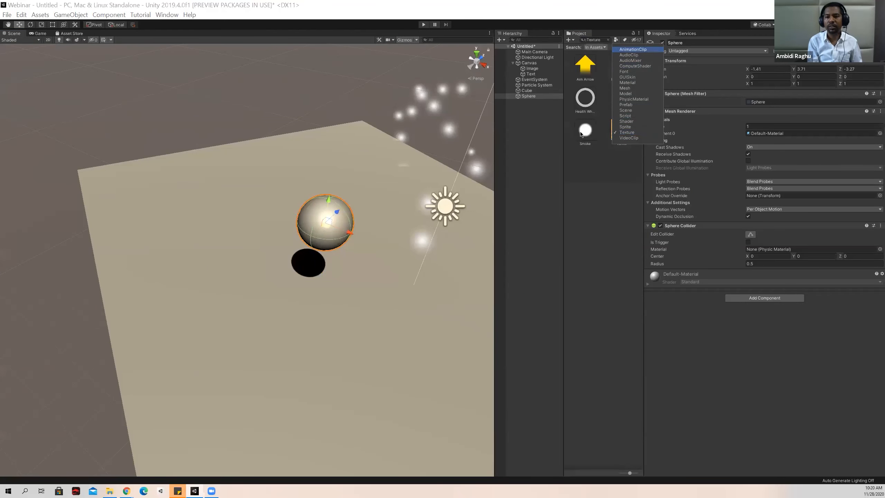
pyautogui.moveTo(587, 63); pyautogui.dragTo(333, 240)
pyautogui.moveTo(328, 255); pyautogui.dragTo(307, 284, button='right')
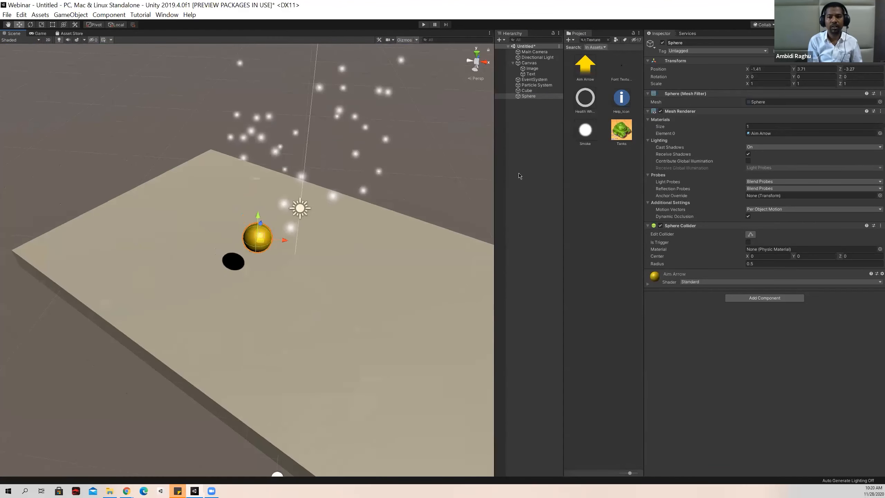
# Add a 3D Plane to the scene and raise it to Y 0.76 above the slab.
pyautogui.rightClick(529, 147)
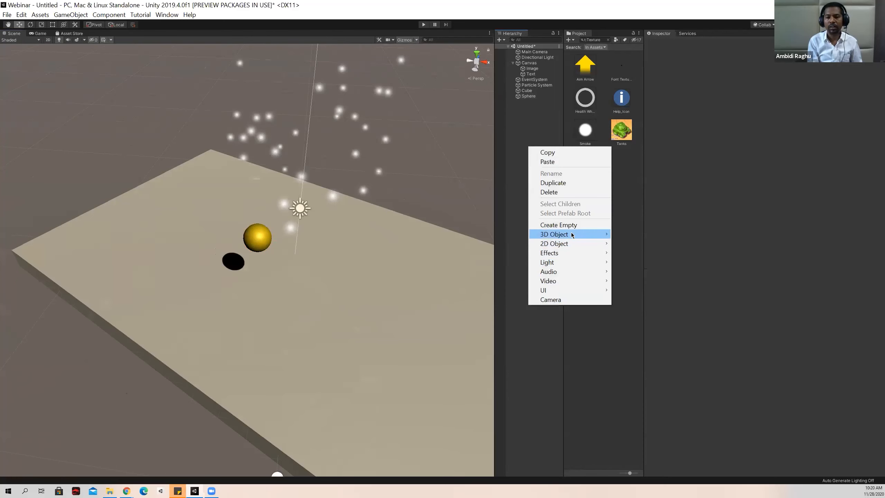
pyautogui.moveTo(568, 234)
pyautogui.click(627, 272)
pyautogui.moveTo(320, 257); pyautogui.dragTo(314, 300, button='right')
pyautogui.moveTo(262, 140); pyautogui.dragTo(252, 81)
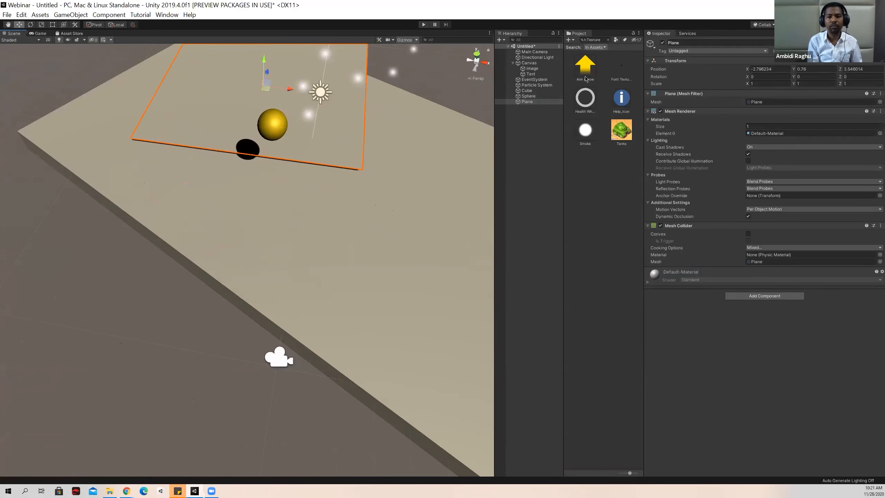
# Apply the yellow Aim Arrow texture to the plane and position it over the slab's end, away from the sphere.
pyautogui.moveTo(186, 97); pyautogui.dragTo(194, 119)
pyautogui.moveTo(195, 119); pyautogui.dragTo(137, 124, button='right')
pyautogui.moveTo(136, 124); pyautogui.dragTo(281, 169)
pyautogui.moveTo(142, 233); pyautogui.dragTo(310, 221, button='right')
pyautogui.press('a')
pyautogui.moveTo(303, 215); pyautogui.dragTo(224, 185)
pyautogui.moveTo(287, 194); pyautogui.dragTo(313, 159)
pyautogui.moveTo(378, 214); pyautogui.dragTo(157, 247, button='right')
pyautogui.press('d')
pyautogui.scroll(-3, 157, 247)
pyautogui.click(535, 178)
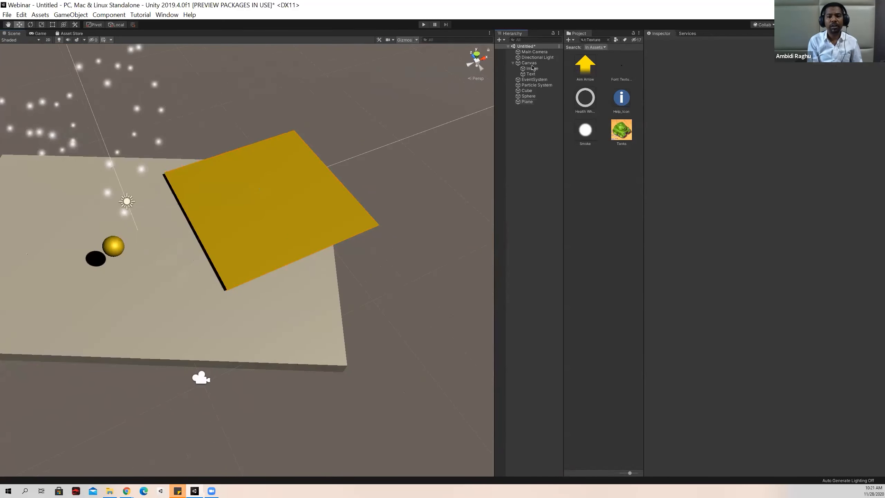
# Review the Light, Audio and UI object types that can be added to the scene.
pyautogui.rightClick(510, 149)
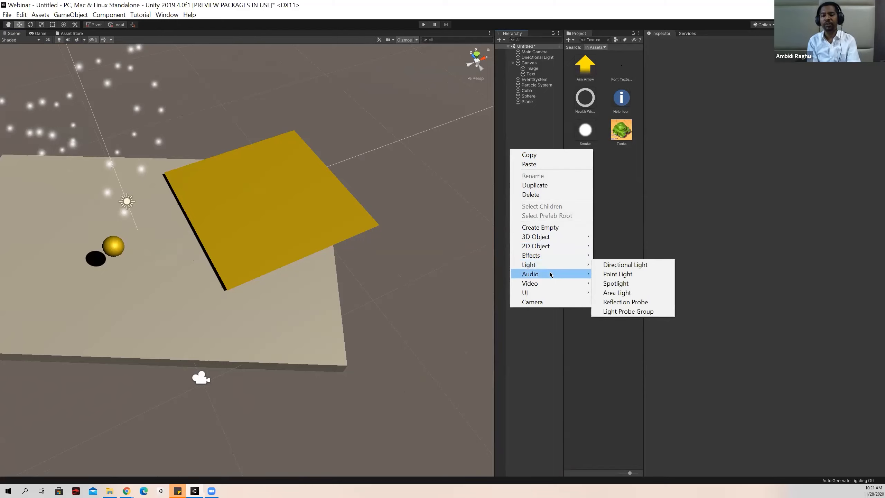
pyautogui.moveTo(550, 275)
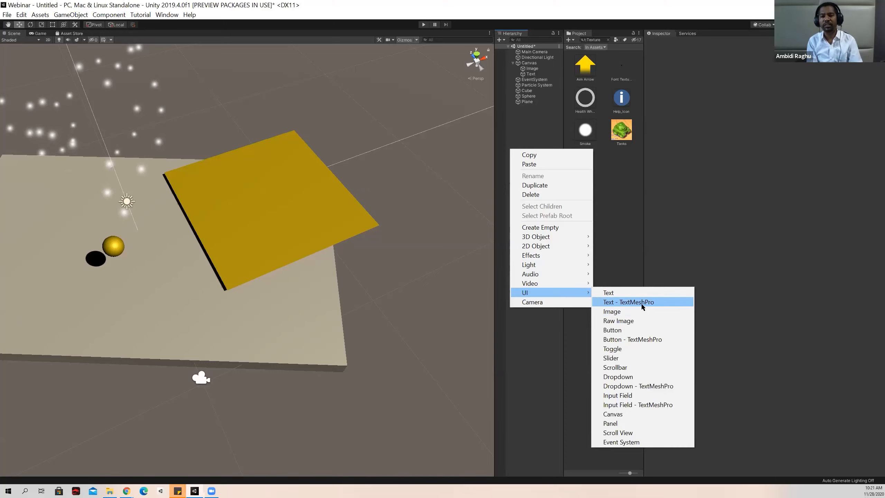
pyautogui.click(532, 133)
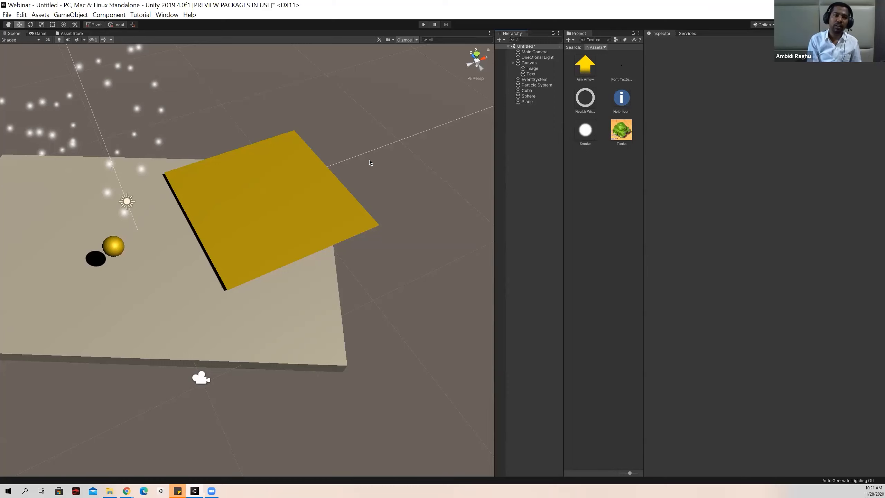
# Inspect the slab, the textured sphere and plane, and the particle system from several viewing angles.
pyautogui.moveTo(393, 174); pyautogui.dragTo(272, 170, button='right')
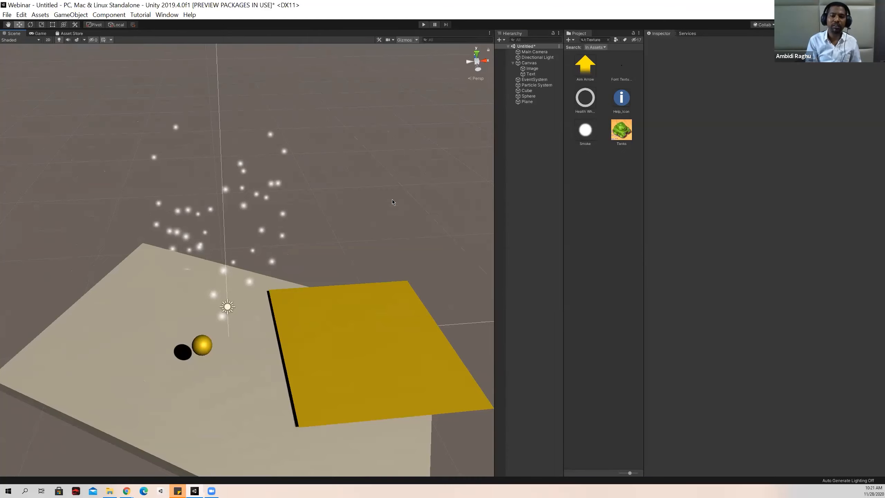
pyautogui.moveTo(392, 199); pyautogui.dragTo(359, 190, button='right')
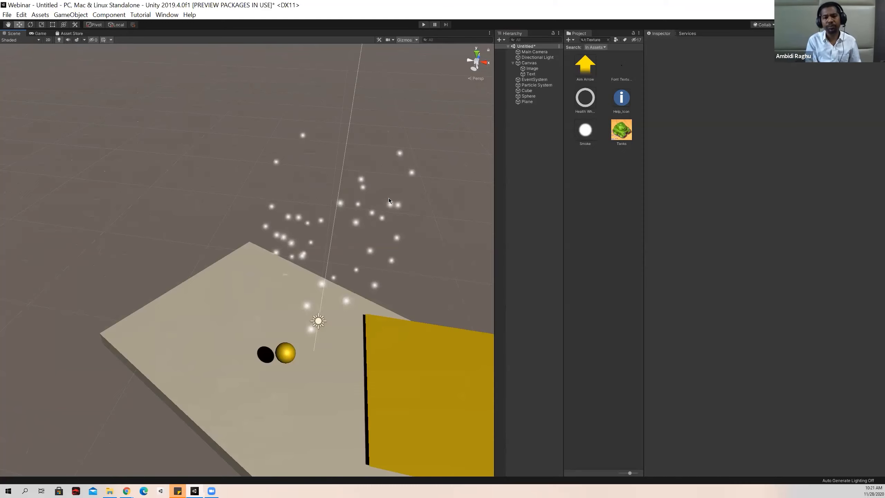
pyautogui.moveTo(389, 198); pyautogui.dragTo(358, 202, button='right')
pyautogui.moveTo(365, 204); pyautogui.dragTo(265, 170, button='middle')
pyautogui.moveTo(336, 277); pyautogui.dragTo(387, 262, button='right')
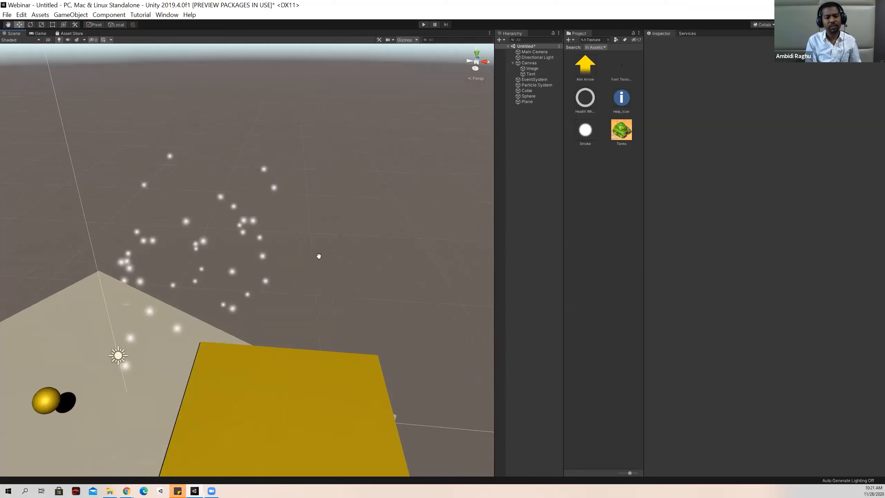
pyautogui.moveTo(319, 256); pyautogui.dragTo(404, 209, button='middle')
pyautogui.moveTo(352, 268); pyautogui.dragTo(402, 262, button='right')
pyautogui.click(536, 184)
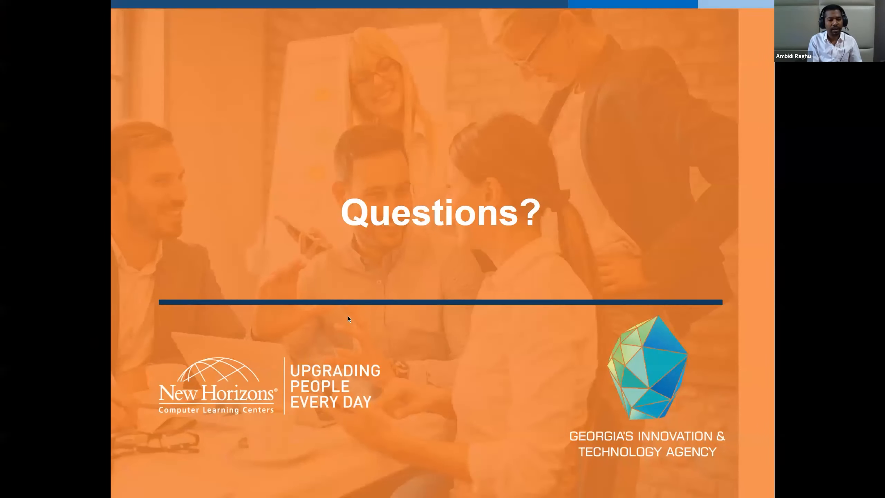
pyautogui.press('Right')
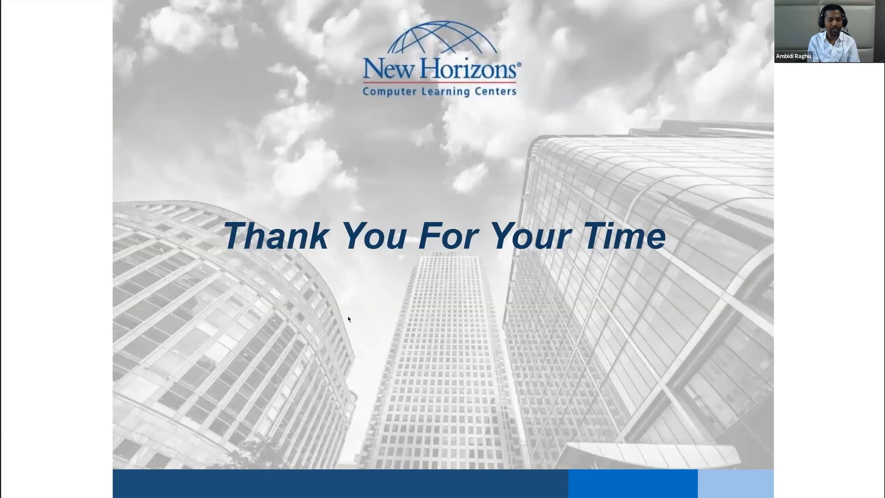
pyautogui.press('Left')
pyautogui.press('Left')
pyautogui.press('Left')
pyautogui.press('Left')
pyautogui.press('Left')
pyautogui.press('Left')
pyautogui.press('Left')
pyautogui.press('Left')
pyautogui.press('Right')
pyautogui.press('Left')
pyautogui.press('Left')
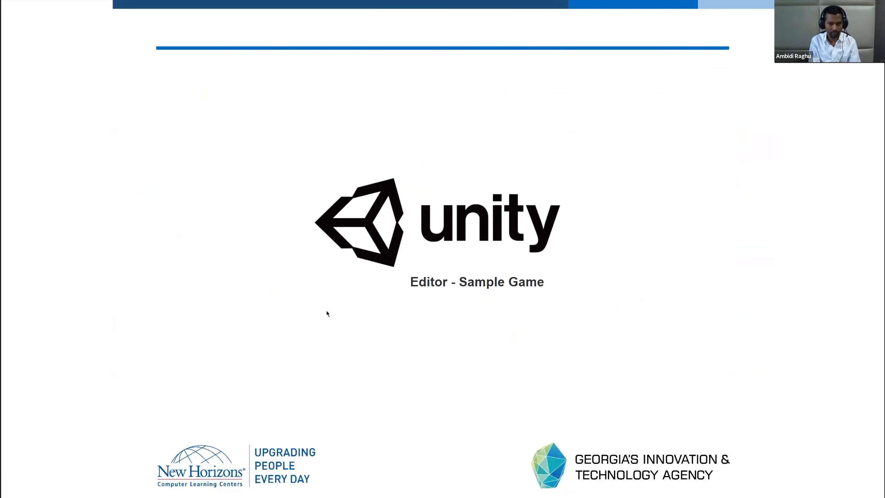
pyautogui.press('Right')
pyautogui.press('Right')
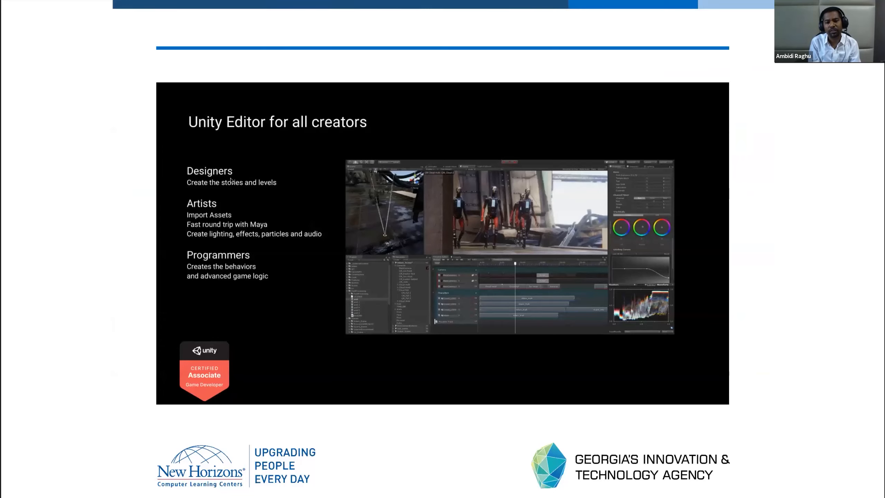
pyautogui.press('Right')
pyautogui.press('Right')
pyautogui.press('Right')
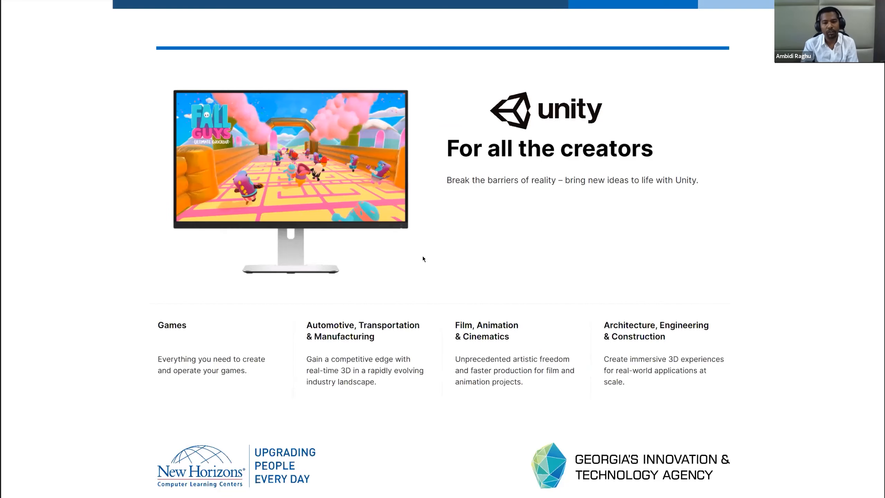
pyautogui.press('Right')
pyautogui.press('Right')
pyautogui.press('Right')
pyautogui.press('Right')
pyautogui.press('Right')
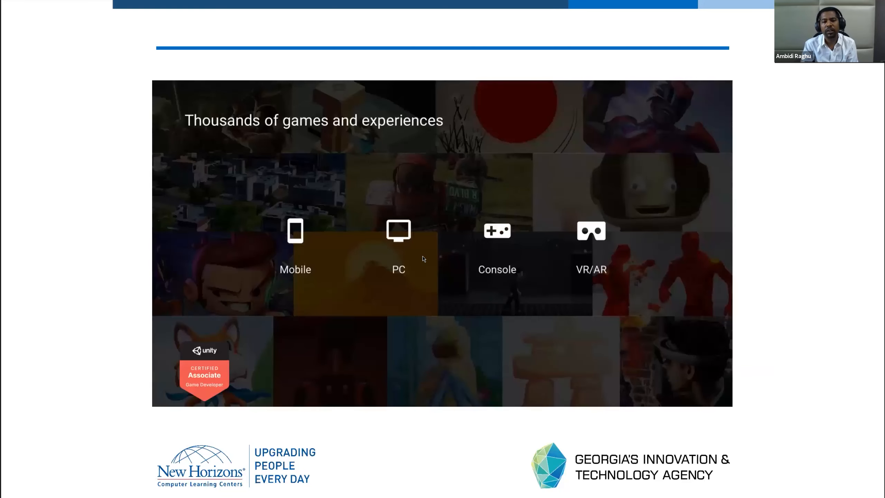
pyautogui.press('Right')
pyautogui.press('Right')
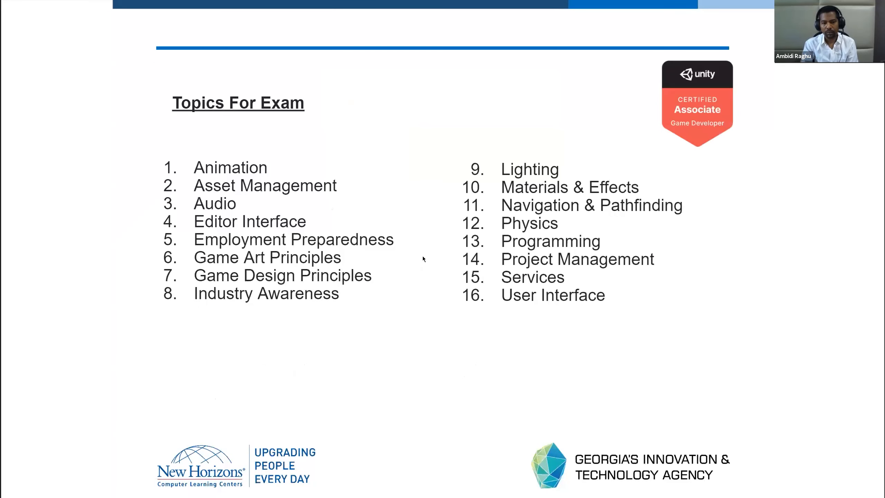
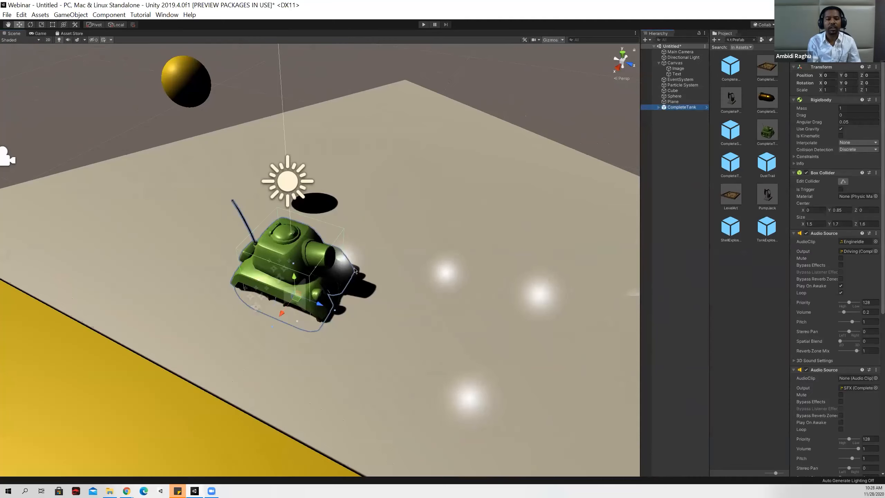
# Move the CompleteTank across the slab to X -5.28, Z 2.25, away from the sphere.
pyautogui.moveTo(303, 305); pyautogui.dragTo(490, 206)
pyautogui.moveTo(472, 235); pyautogui.dragTo(438, 236, button='right')
pyautogui.moveTo(439, 235); pyautogui.dragTo(417, 241, button='middle')
pyautogui.moveTo(417, 241); pyautogui.dragTo(371, 241, button='right')
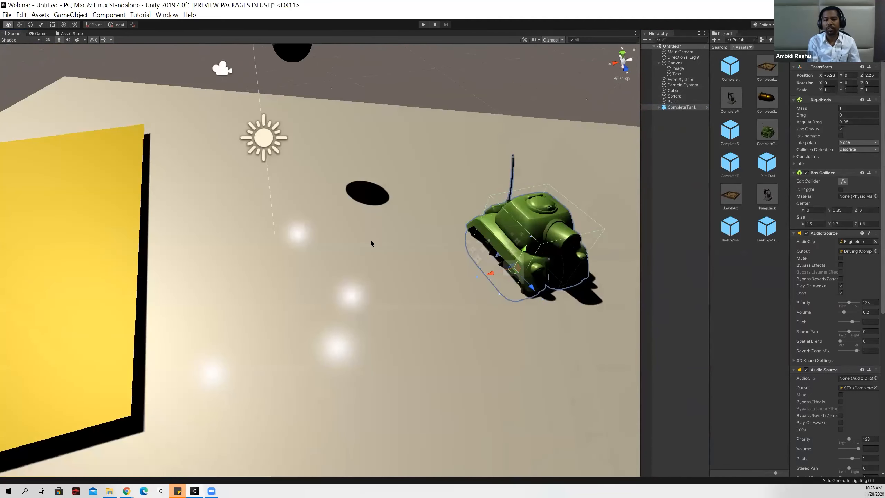
# Raise the CompleteTank to Y 1.137 and shift it along the slab to Z 3.461.
pyautogui.moveTo(525, 249); pyautogui.dragTo(545, 212)
pyautogui.moveTo(470, 258); pyautogui.dragTo(474, 237, button='right')
pyautogui.press('w')
pyautogui.press('s')
pyautogui.press('d')
pyautogui.moveTo(329, 334); pyautogui.dragTo(377, 325, button='right')
pyautogui.press('a')
pyautogui.press('s')
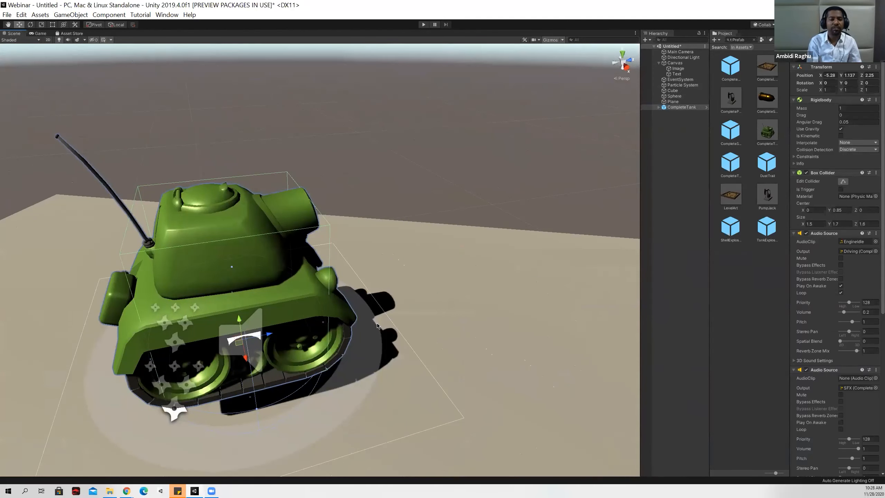
pyautogui.moveTo(258, 325); pyautogui.dragTo(359, 294)
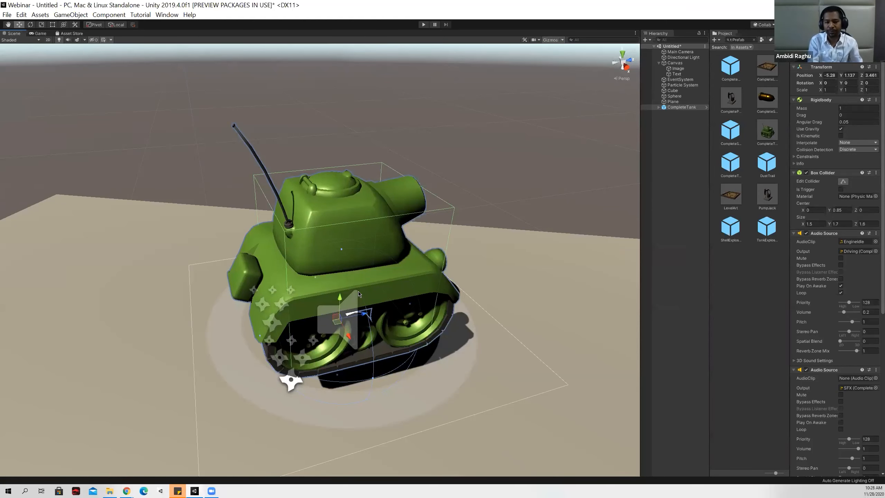
# Inspect the tank on the slab from several angles and distances.
pyautogui.keyDown('alt'); pyautogui.moveTo(359, 294); pyautogui.dragTo(127, 278); pyautogui.keyUp('alt')
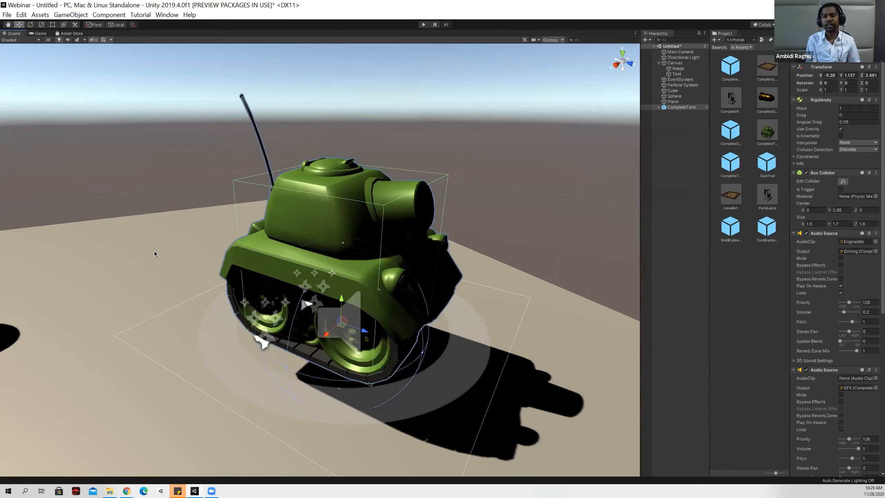
pyautogui.moveTo(510, 243); pyautogui.dragTo(585, 257, button='right')
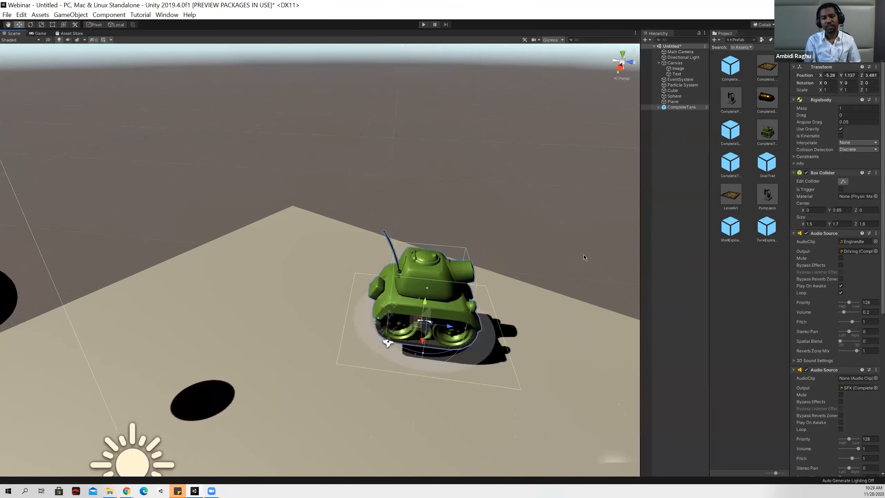
pyautogui.moveTo(352, 346); pyautogui.dragTo(397, 357, button='right')
pyautogui.scroll(5, 409, 364)
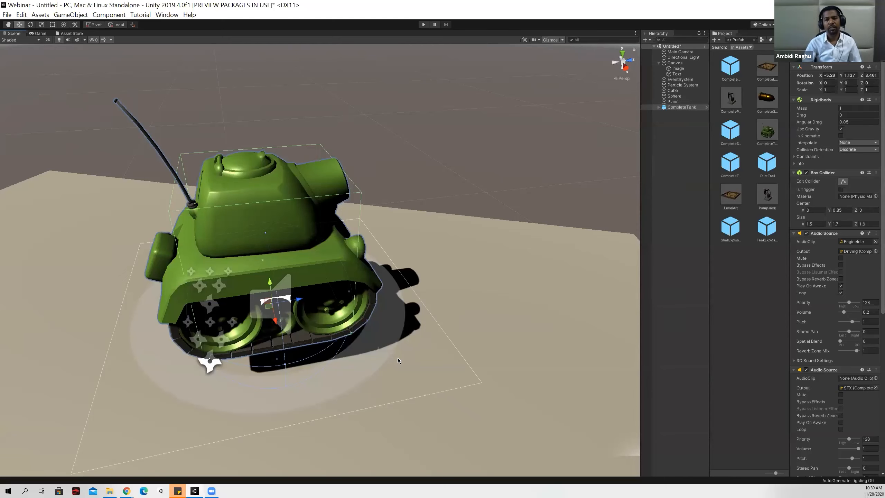
pyautogui.keyDown('alt'); pyautogui.moveTo(524, 243); pyautogui.dragTo(314, 238); pyautogui.keyUp('alt')
pyautogui.keyDown('alt'); pyautogui.moveTo(249, 272); pyautogui.dragTo(407, 288); pyautogui.keyUp('alt')
pyautogui.scroll(-5, 407, 286)
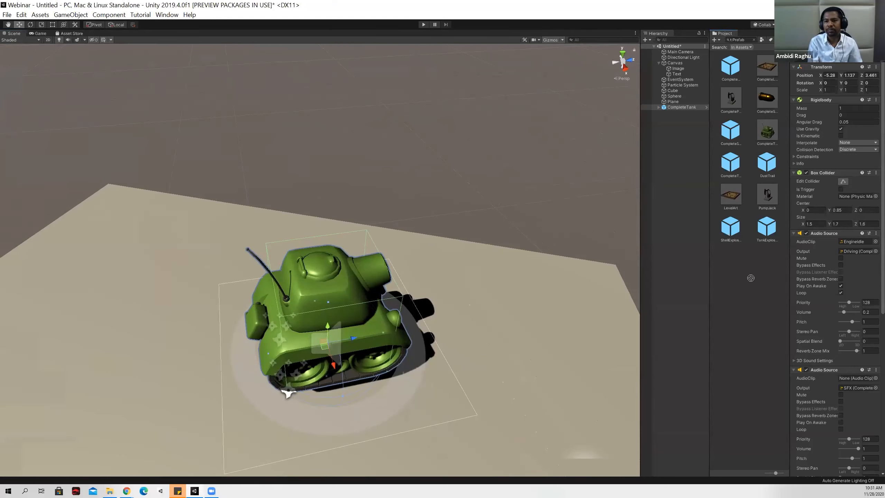
# Clear the prefab search in the project and import the firewatch image into Assets.
pyautogui.click(657, 316)
pyautogui.click(755, 40)
pyautogui.click(754, 40)
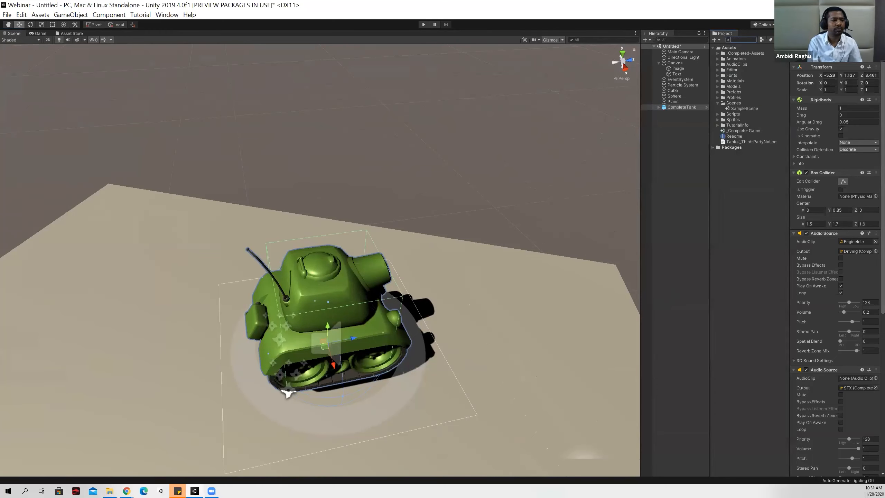
pyautogui.moveTo(527, 375); pyautogui.dragTo(745, 277)
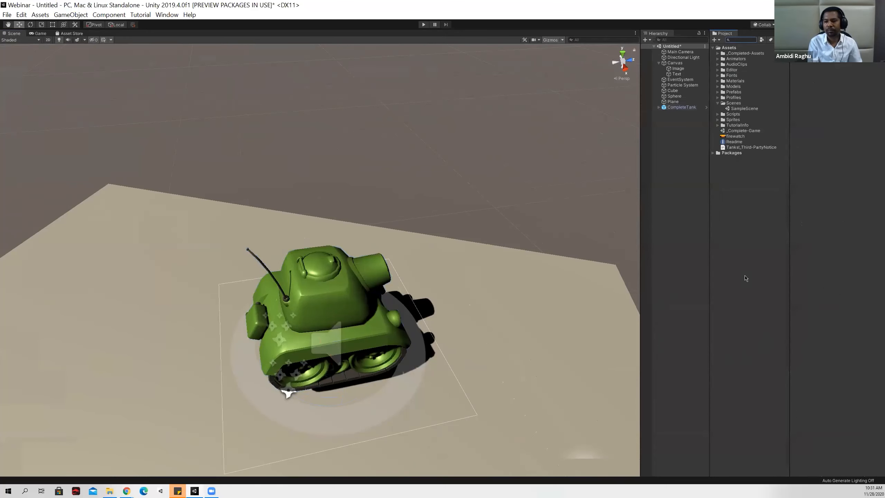
# Apply the firewatch image as the texture of the slab under the tank.
pyautogui.click(737, 136)
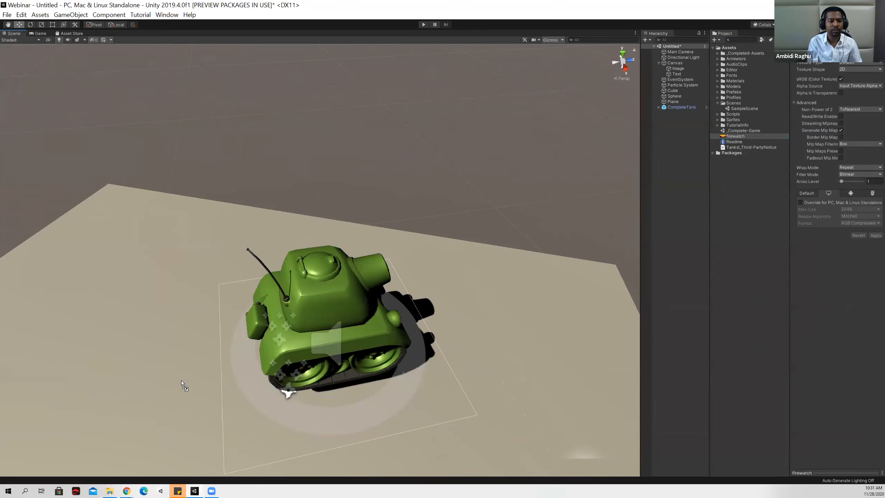
pyautogui.moveTo(181, 380); pyautogui.dragTo(197, 247)
pyautogui.moveTo(196, 247); pyautogui.dragTo(782, 298, button='right')
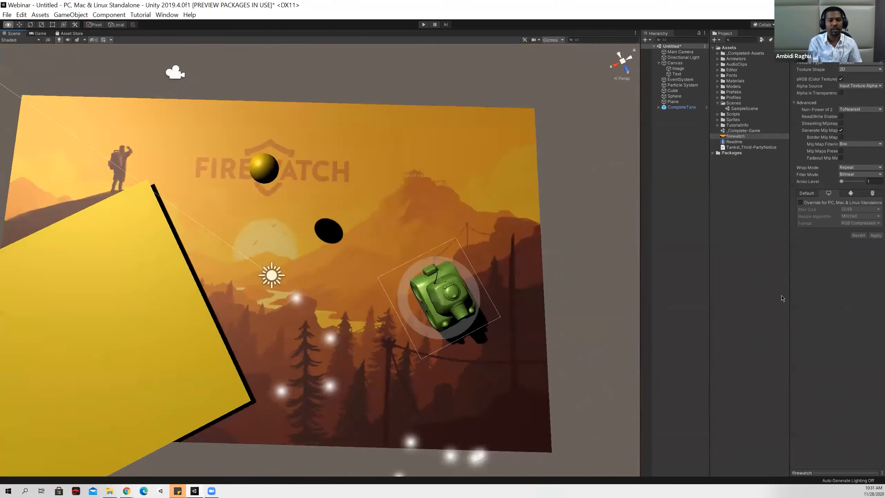
# Delete the yellow plane and the yellow sphere that cover the firewatch-textured slab.
pyautogui.scroll(-6, 278, 242)
pyautogui.scroll(3, 263, 220)
pyautogui.click(141, 281)
pyautogui.press('Delete')
pyautogui.click(275, 126)
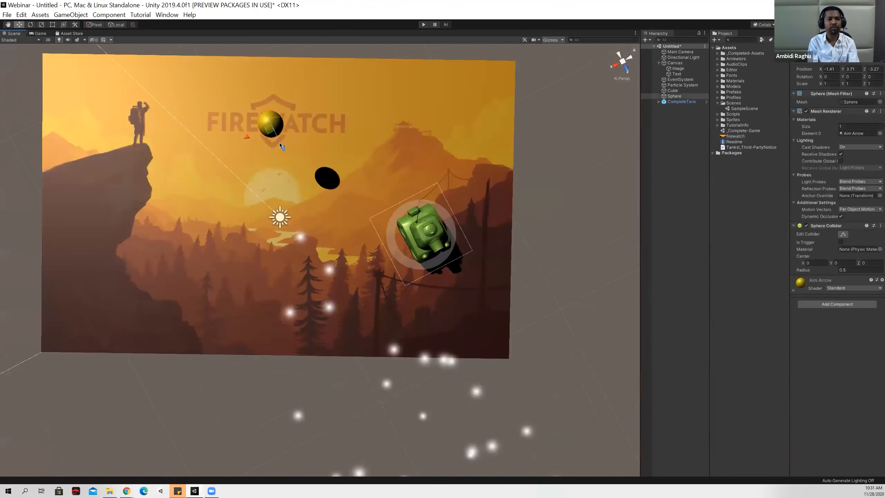
pyautogui.press('Delete')
# Inspect the firewatch-textured slab with the tank from above, checking the Cube's properties.
pyautogui.moveTo(329, 259)
pyautogui.mouseDown(button='right')
pyautogui.moveTo(325, 253)
pyautogui.moveTo(358, 256)
pyautogui.moveTo(336, 260)
pyautogui.mouseUp(button='right')
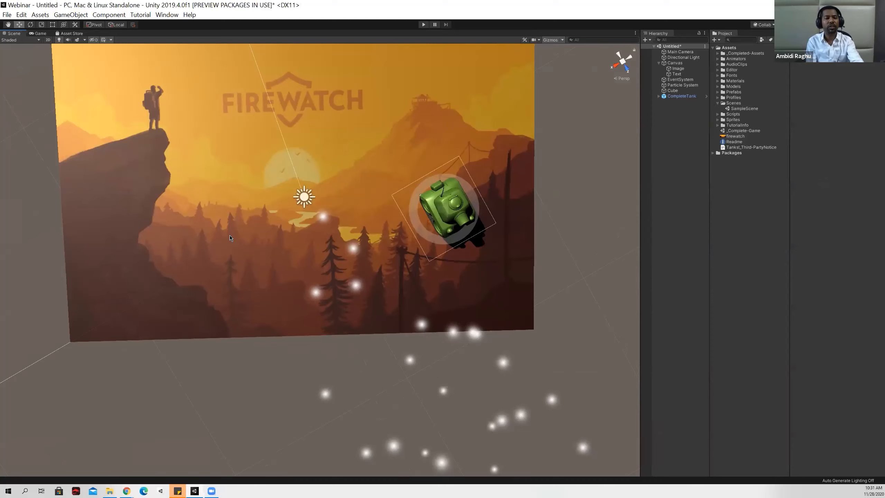
pyautogui.moveTo(318, 276); pyautogui.dragTo(314, 272, button='right')
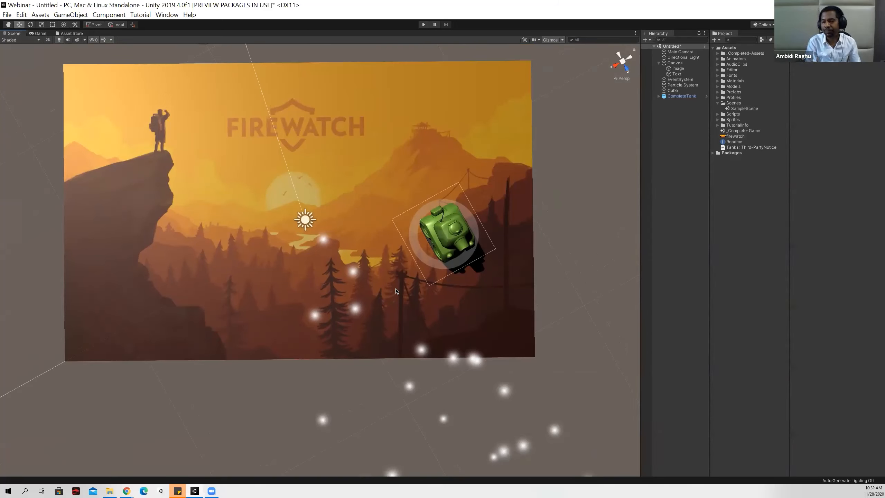
pyautogui.keyDown('alt'); pyautogui.moveTo(419, 302); pyautogui.dragTo(253, 258); pyautogui.keyUp('alt')
pyautogui.click(253, 258)
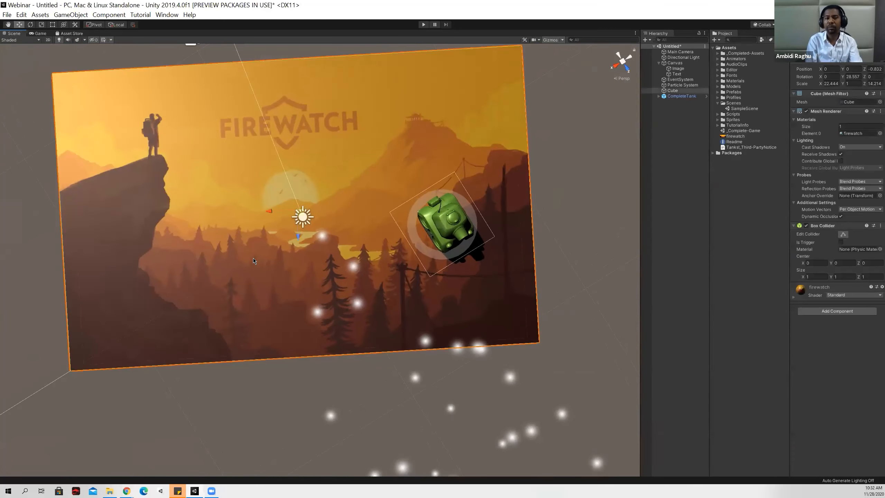
pyautogui.click(677, 205)
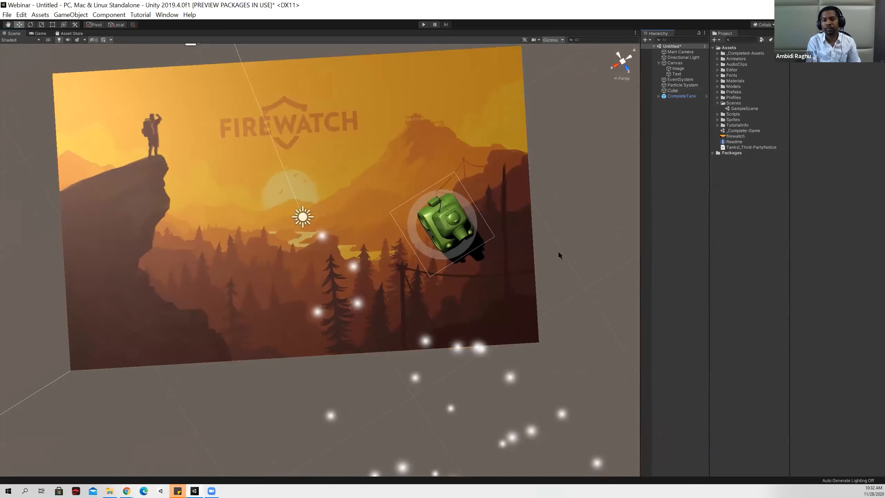
pyautogui.keyDown('alt'); pyautogui.moveTo(537, 251); pyautogui.dragTo(354, 271); pyautogui.keyUp('alt')
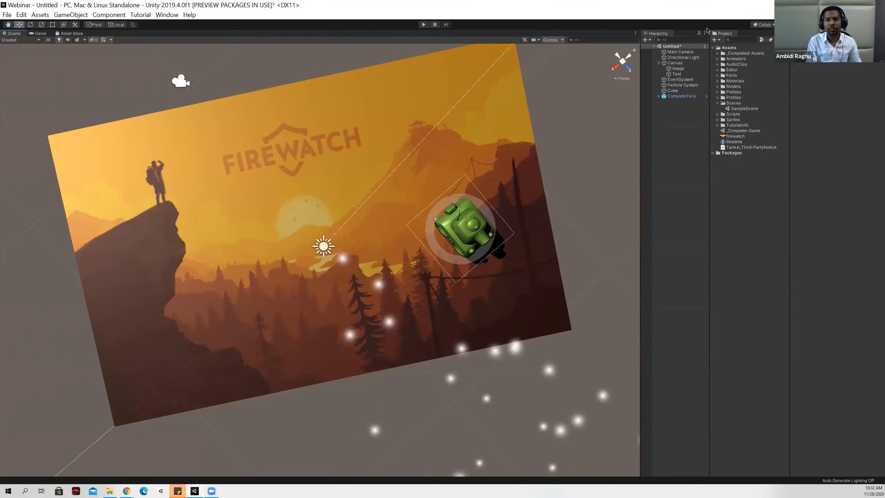
# Minimize Unity, return to the slide show and go back to the slide with Games, Retail, Sports and Training examples.
pyautogui.click(856, 5)
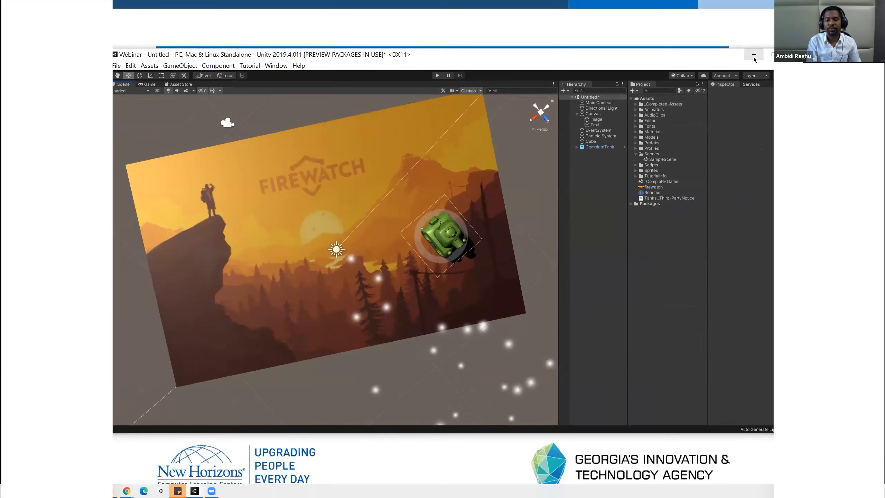
pyautogui.hotkey('alt', 'Tab')
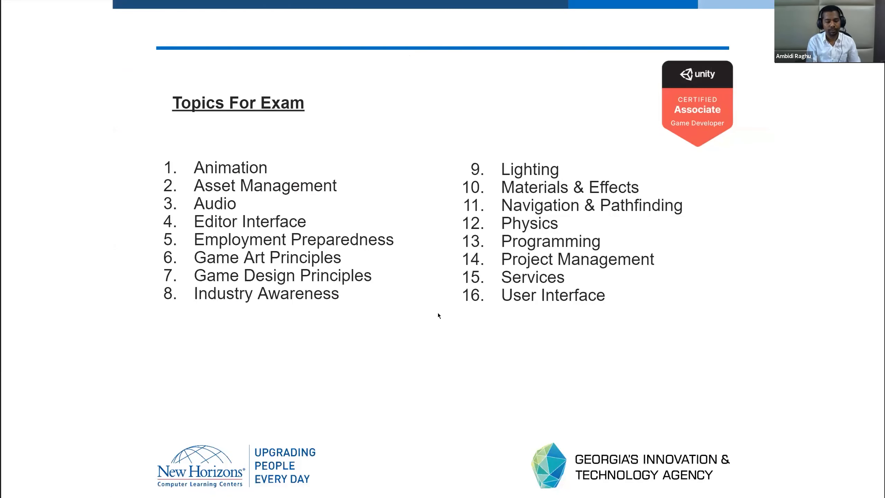
pyautogui.press('Left')
pyautogui.press('Left')
pyautogui.press('Left')
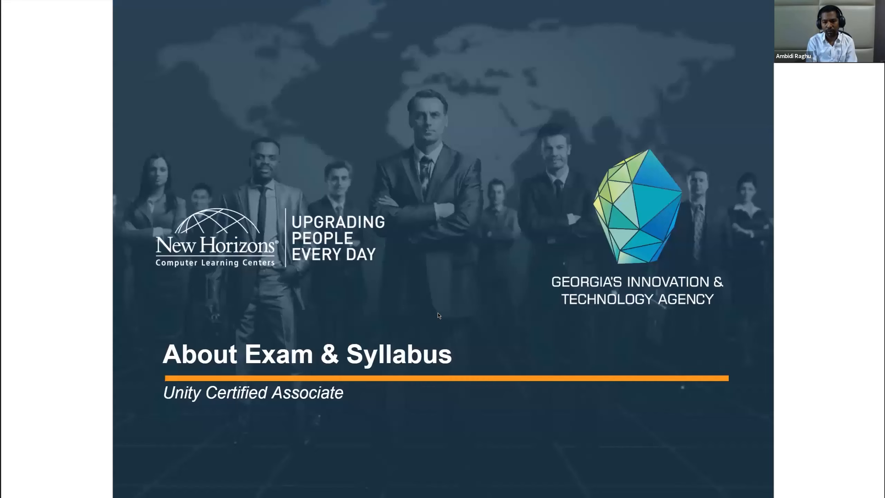
pyautogui.press('Right')
pyautogui.press('Right')
pyautogui.press('Right')
pyautogui.press('Right')
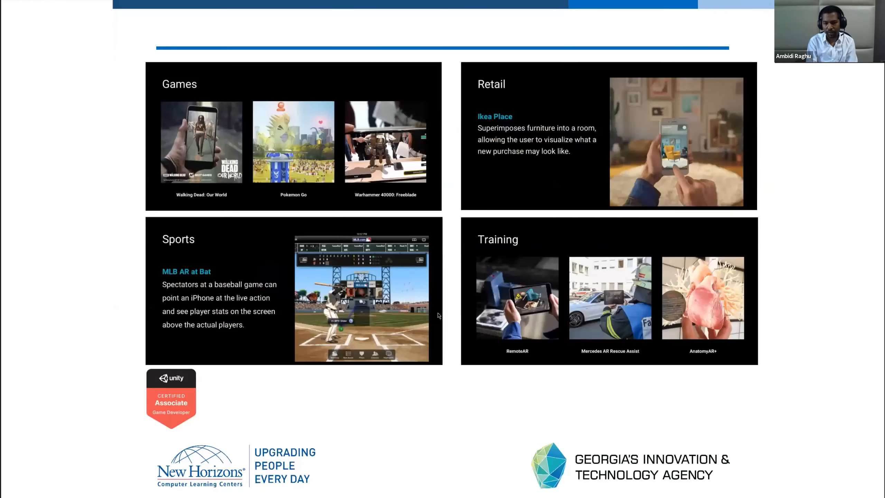